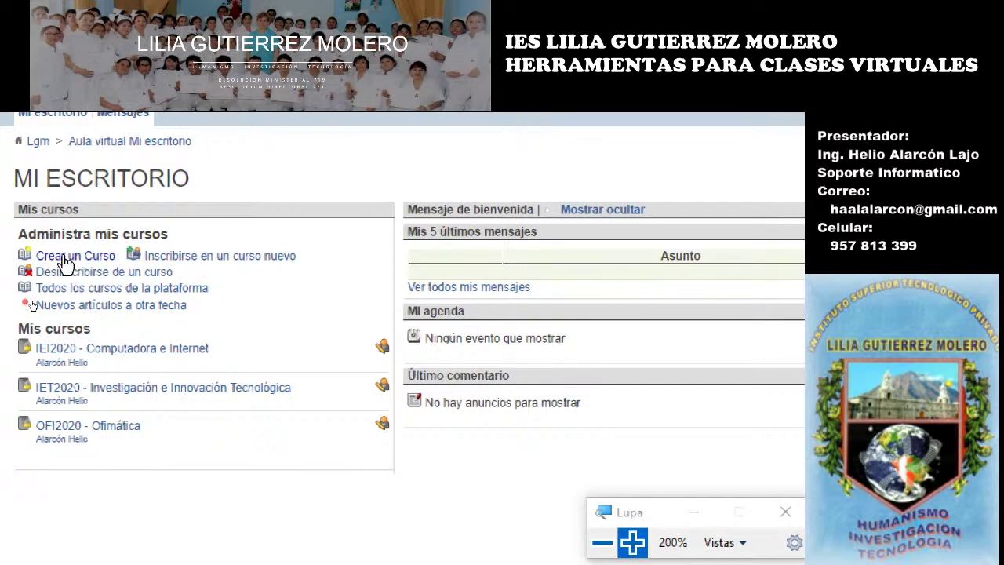
- Open the form for creating a new course and review its basic settings
{"action": "left_click", "coordinate": [66, 265]}
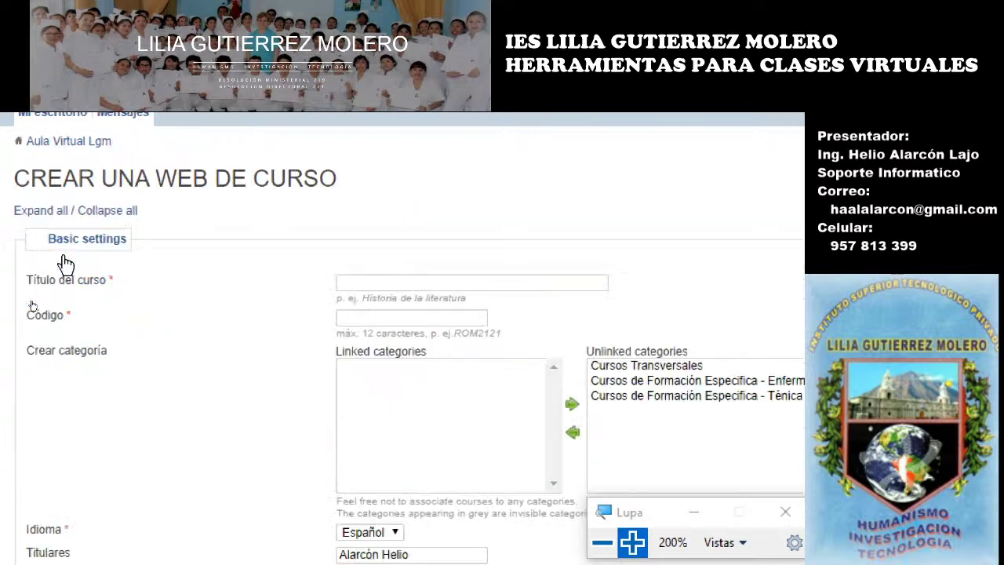
{"action": "left_click", "coordinate": [600, 541]}
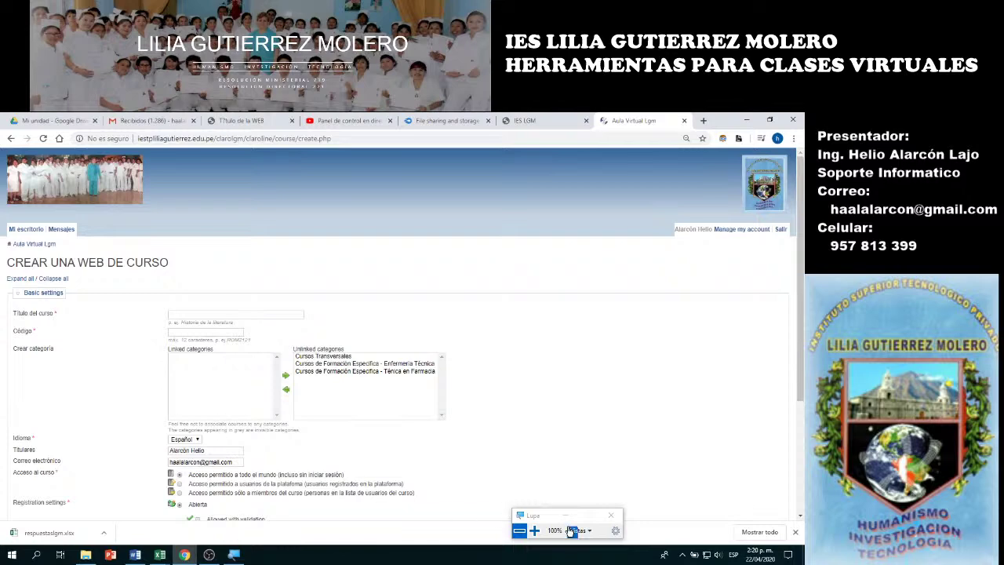
{"action": "left_click", "coordinate": [544, 531]}
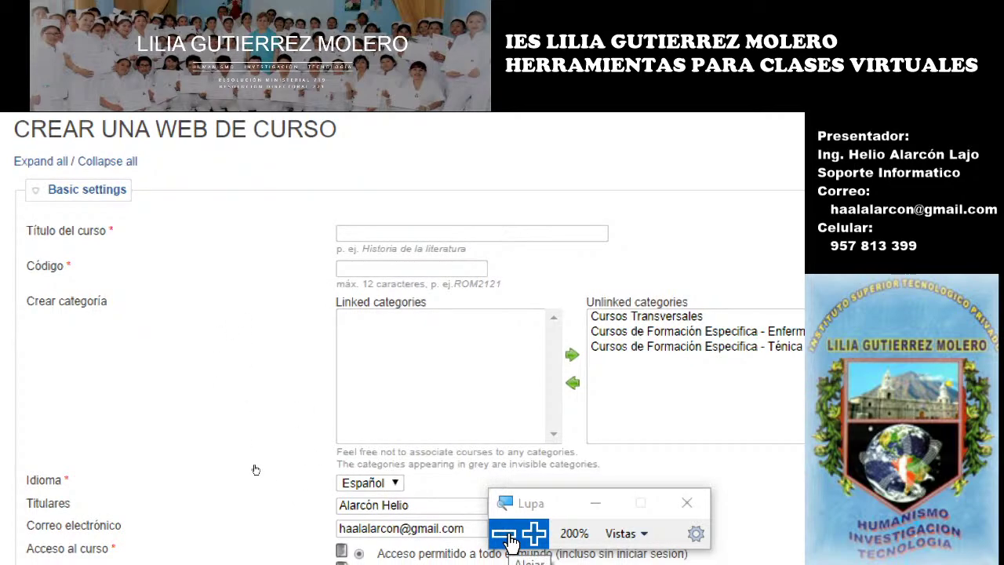
{"action": "left_click", "coordinate": [506, 536]}
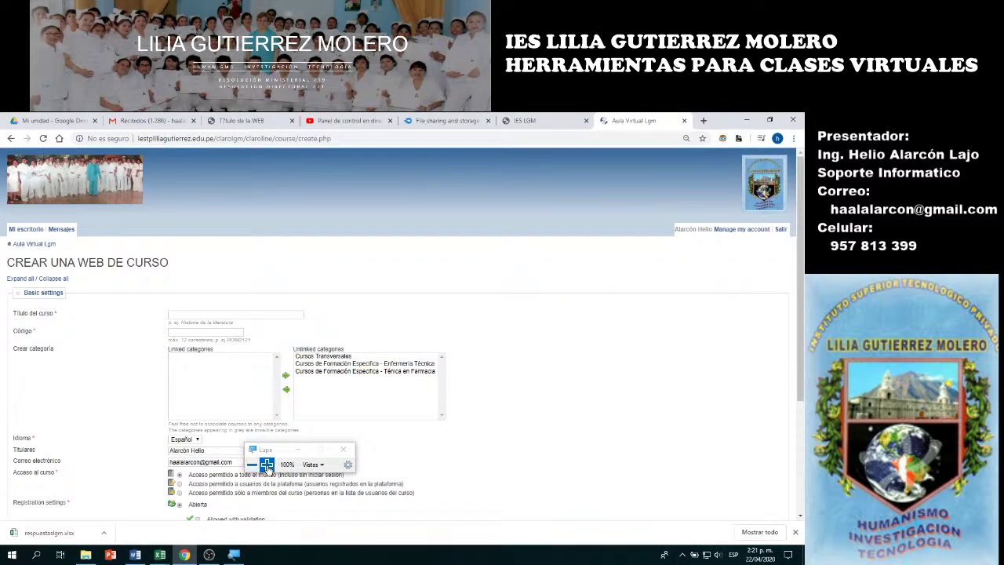
{"action": "left_click", "coordinate": [267, 466]}
- Switch to the ANEXO 4 HORARIOS workbook in Excel and display the presenter's own timetable sheet
{"action": "mouse_move", "coordinate": [166, 555]}
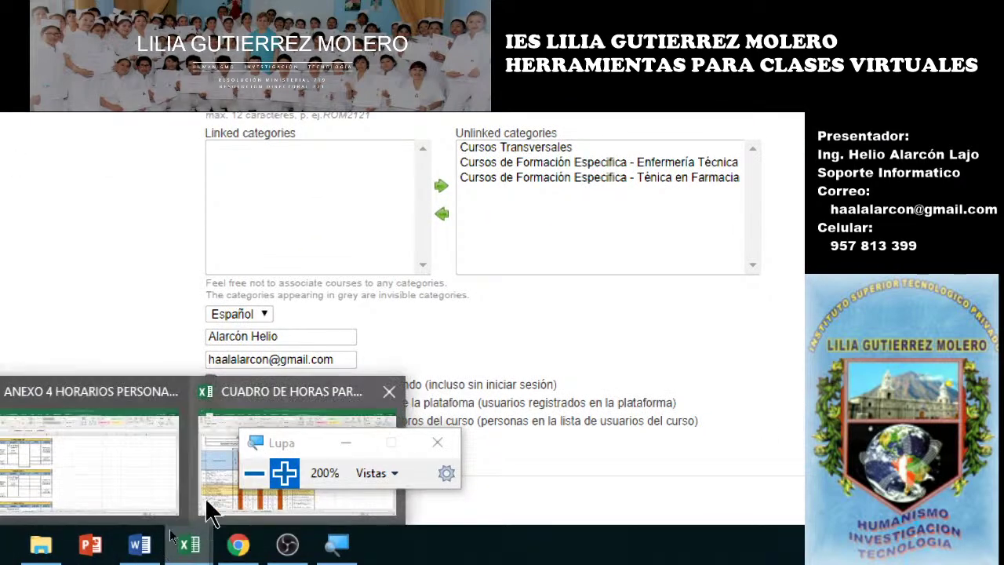
{"action": "left_click_drag", "start_coordinate": [323, 441], "coordinate": [655, 453]}
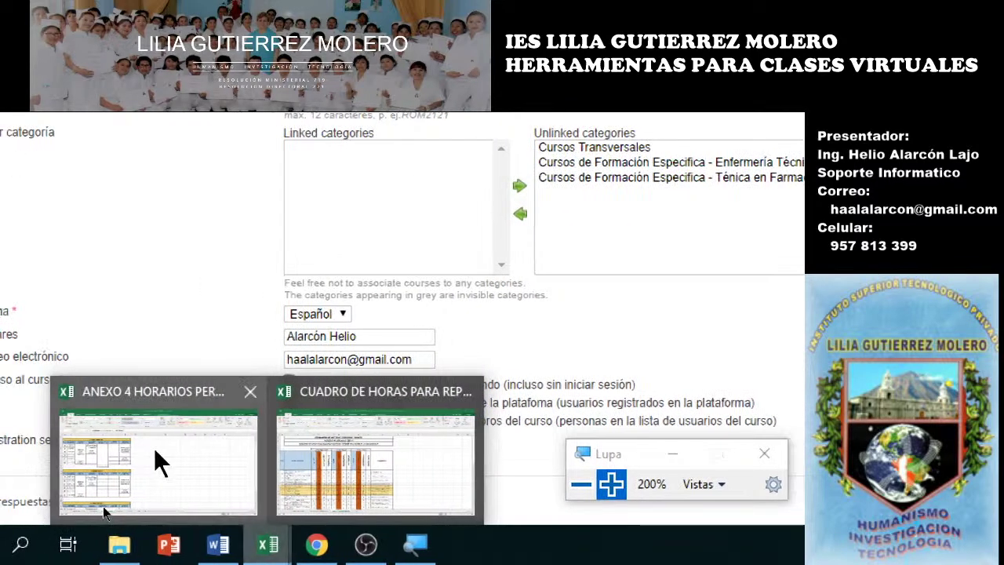
{"action": "left_click", "coordinate": [157, 454]}
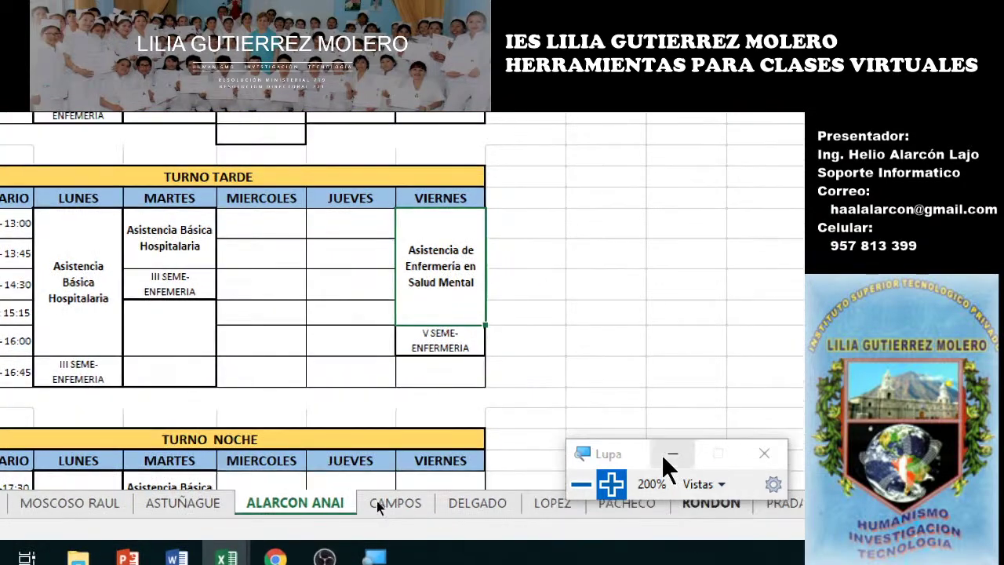
{"action": "left_click_drag", "start_coordinate": [630, 458], "coordinate": [639, 542]}
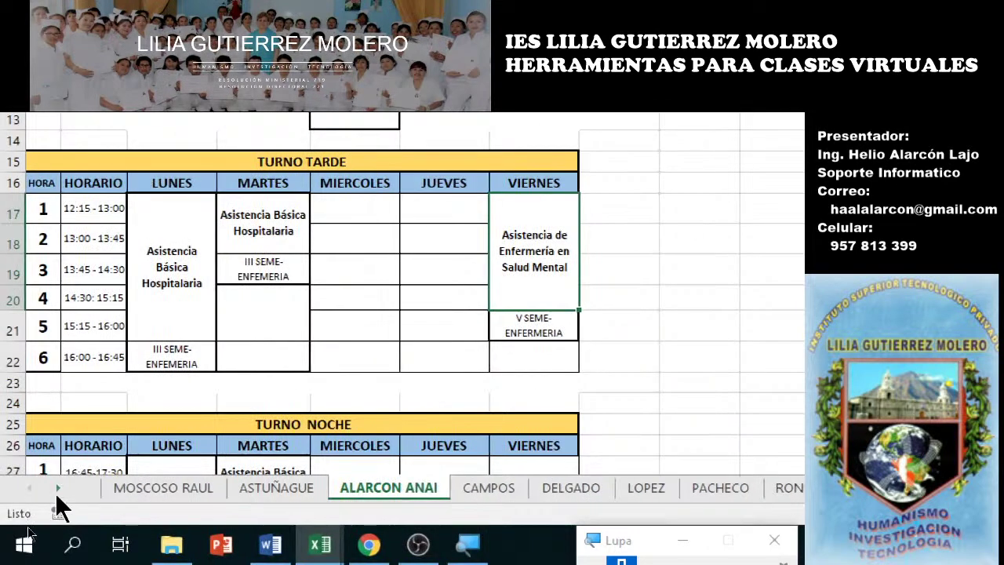
{"action": "left_click", "coordinate": [58, 488]}
{"action": "left_click", "coordinate": [58, 488]}
{"action": "left_click", "coordinate": [58, 488]}
{"action": "left_click", "coordinate": [58, 487]}
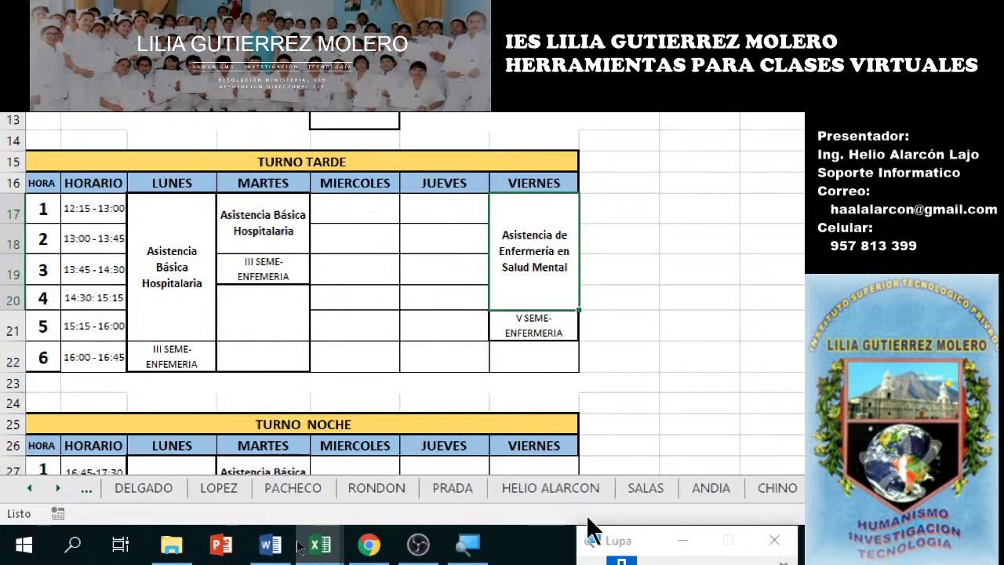
{"action": "left_click", "coordinate": [564, 489]}
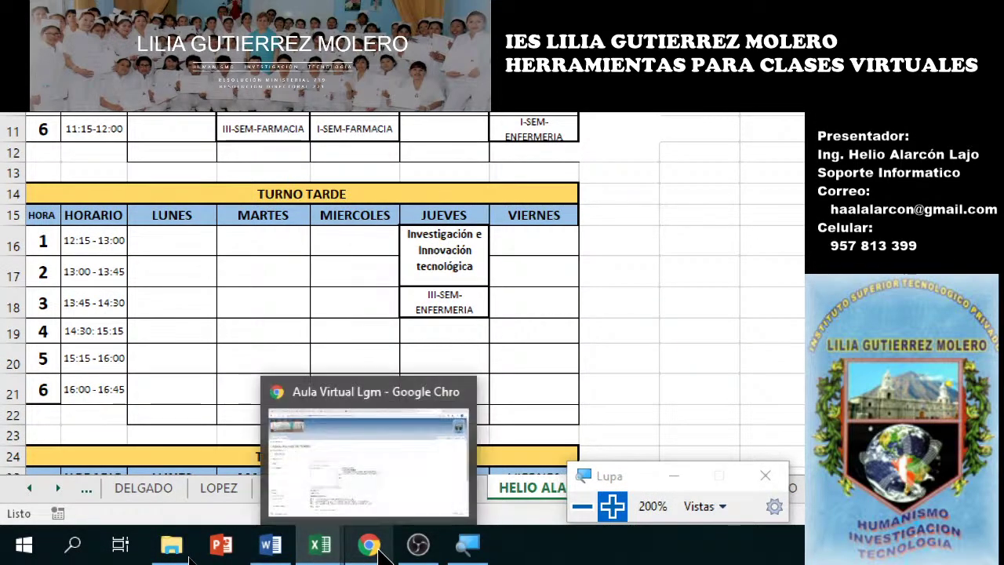
- Switch to Chrome and open the existing Ofimática course (OFI2020) from the personal desktop page
{"action": "left_click", "coordinate": [370, 545]}
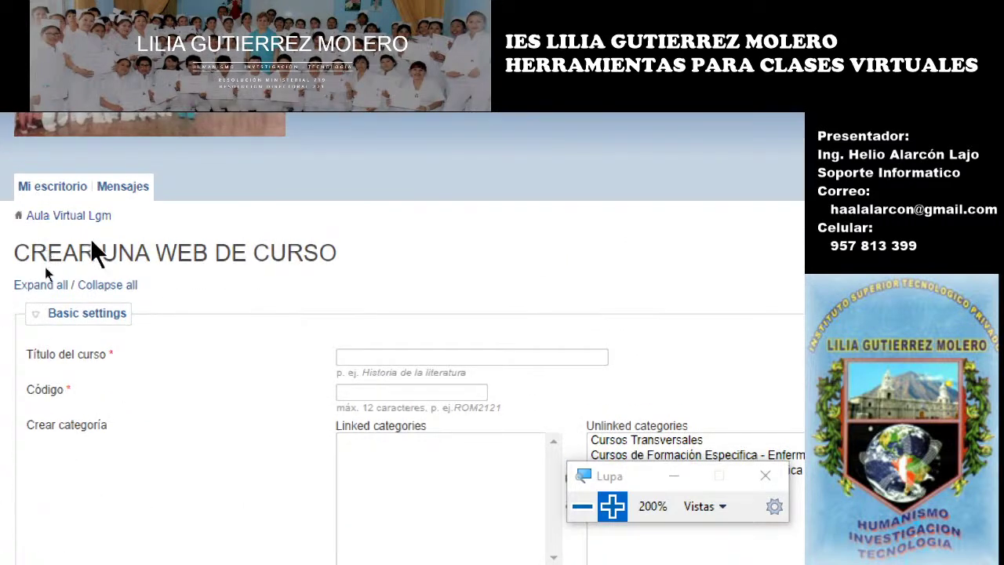
{"action": "left_click", "coordinate": [64, 192]}
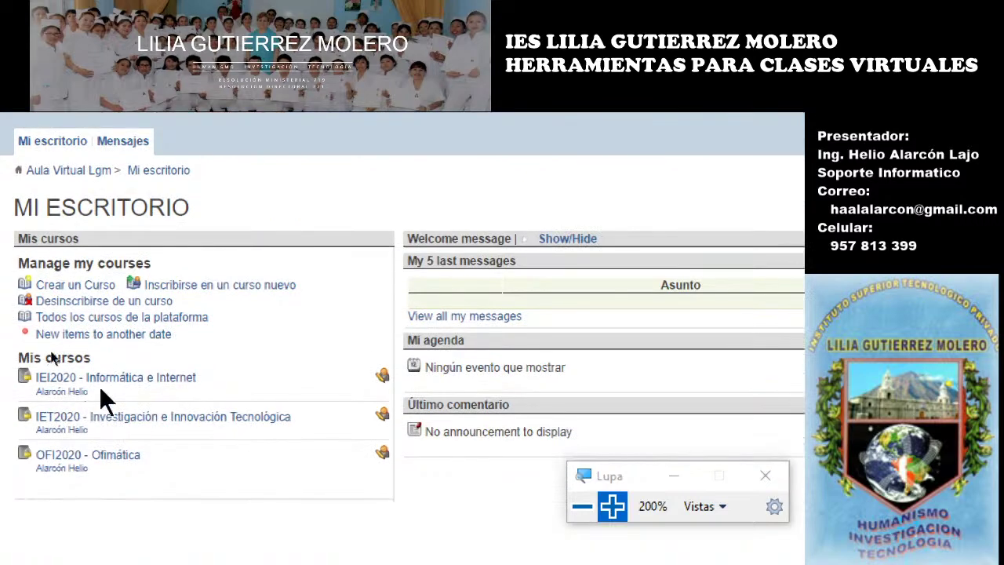
{"action": "left_click", "coordinate": [122, 463]}
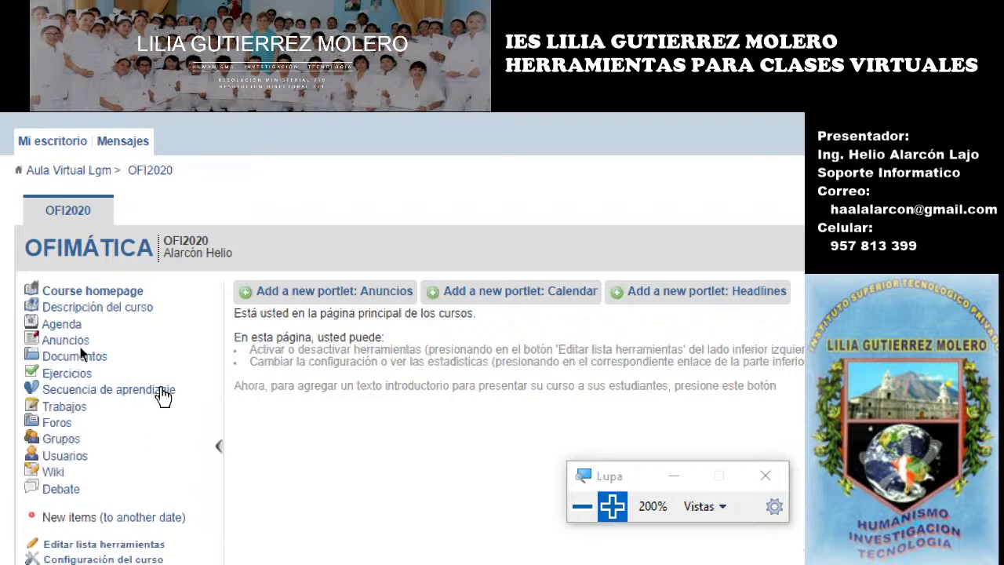
{"action": "scroll", "coordinate": [143, 549], "scroll_direction": "down", "scroll_amount": 1}
{"action": "scroll", "coordinate": [38, 135], "scroll_direction": "up", "scroll_amount": 2}
{"action": "scroll", "coordinate": [36, 416], "scroll_direction": "down", "scroll_amount": 2}
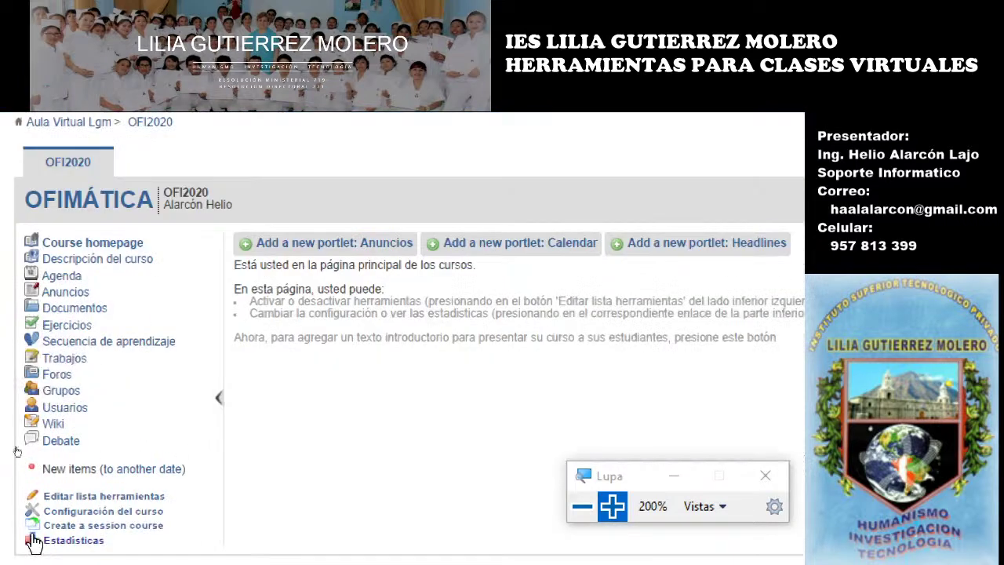
{"action": "scroll", "coordinate": [72, 455], "scroll_direction": "down", "scroll_amount": 1}
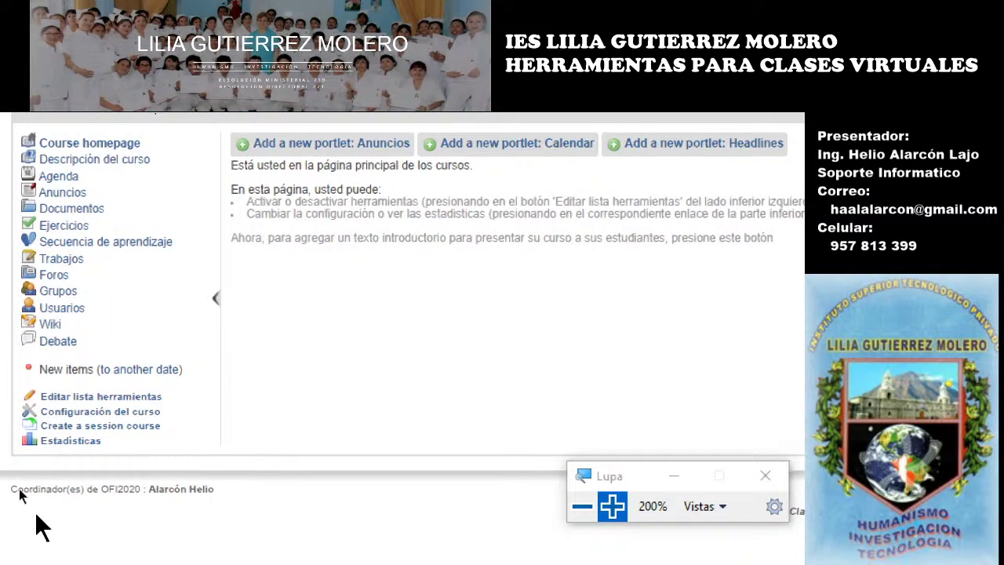
- Review the access and registration settings in the Ofimática course configuration and submit the form
{"action": "left_click", "coordinate": [89, 408]}
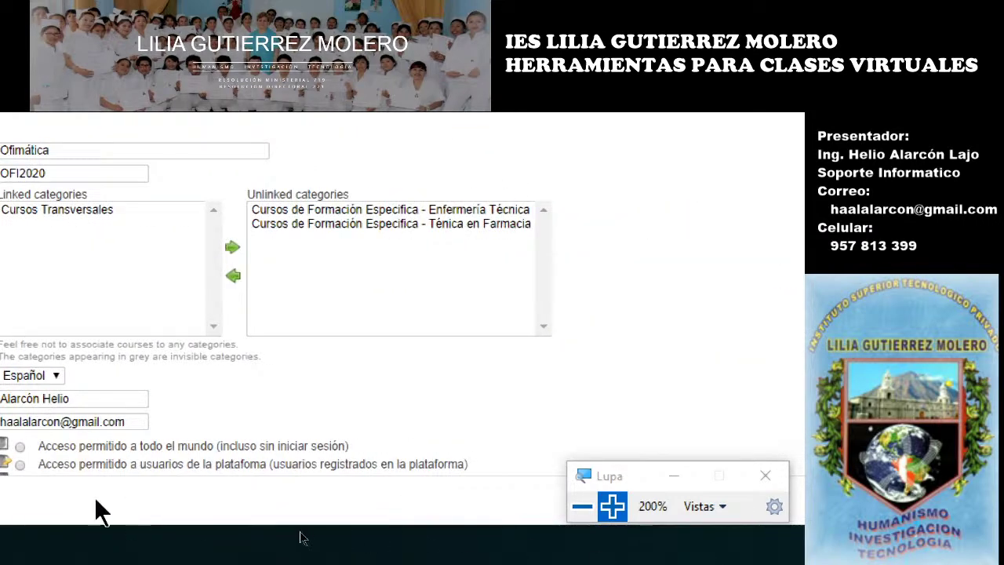
{"action": "scroll", "coordinate": [304, 415], "scroll_direction": "down", "scroll_amount": 3}
{"action": "scroll", "coordinate": [310, 389], "scroll_direction": "up", "scroll_amount": 1}
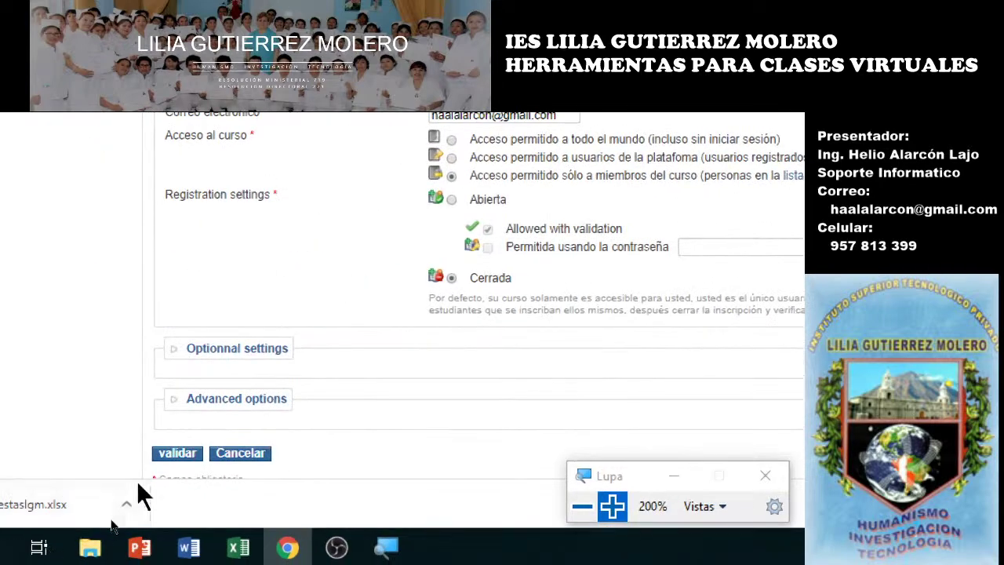
{"action": "left_click", "coordinate": [177, 454]}
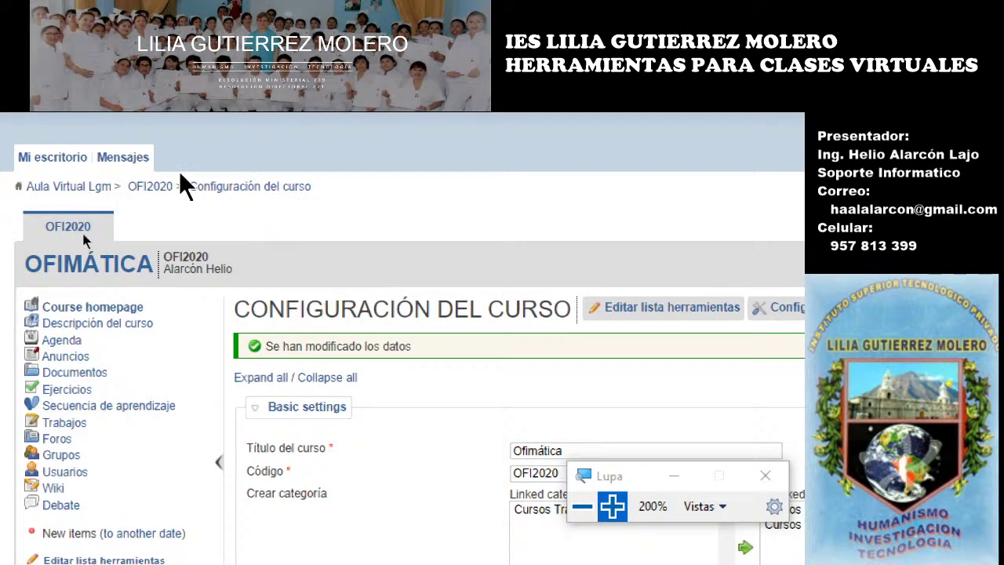
- Open the new-course form from the personal desktop page and consult the morning timetable in Excel
{"action": "left_click", "coordinate": [68, 161]}
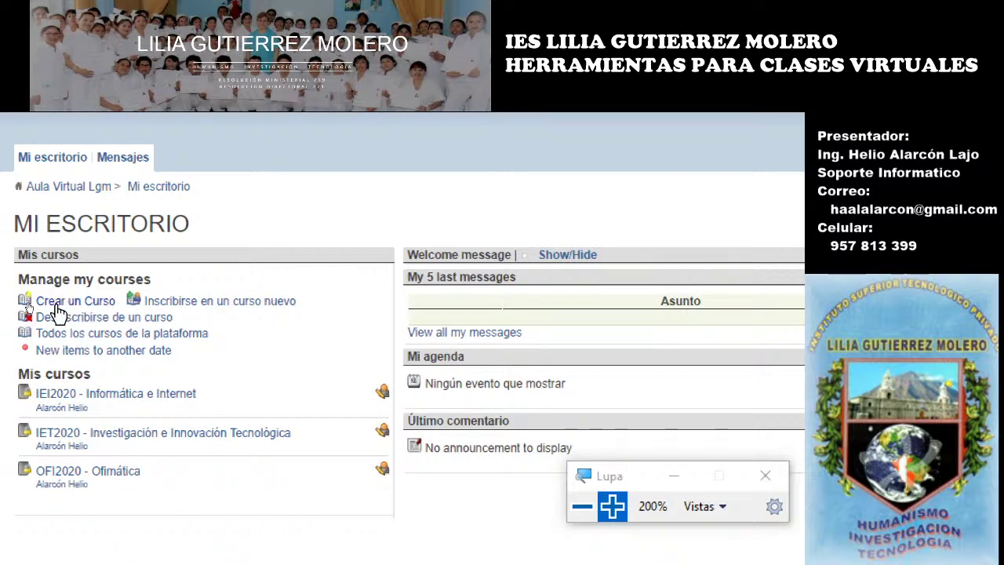
{"action": "left_click", "coordinate": [78, 304]}
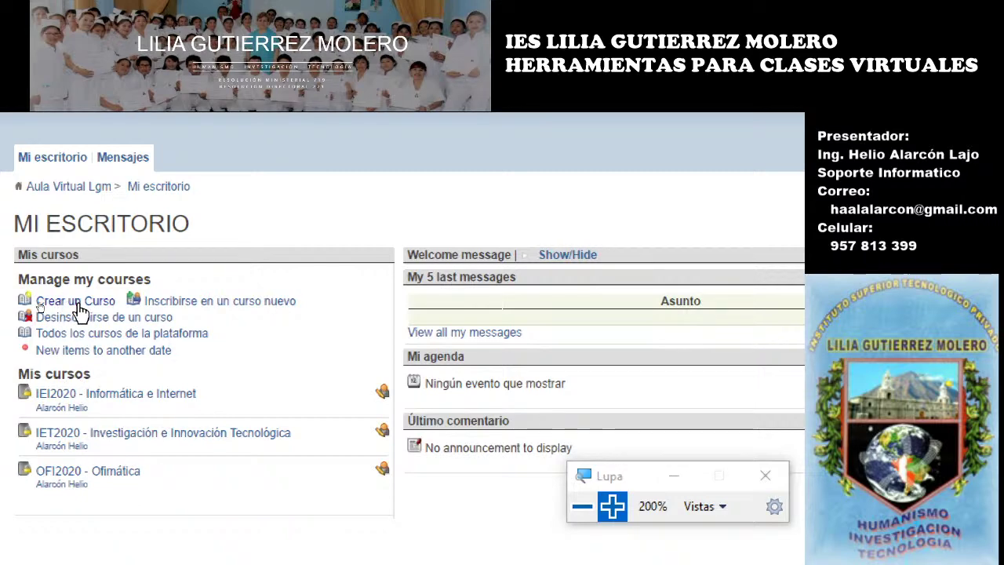
{"action": "scroll", "coordinate": [303, 352], "scroll_direction": "down", "scroll_amount": 3}
{"action": "scroll", "coordinate": [47, 210], "scroll_direction": "up", "scroll_amount": 1}
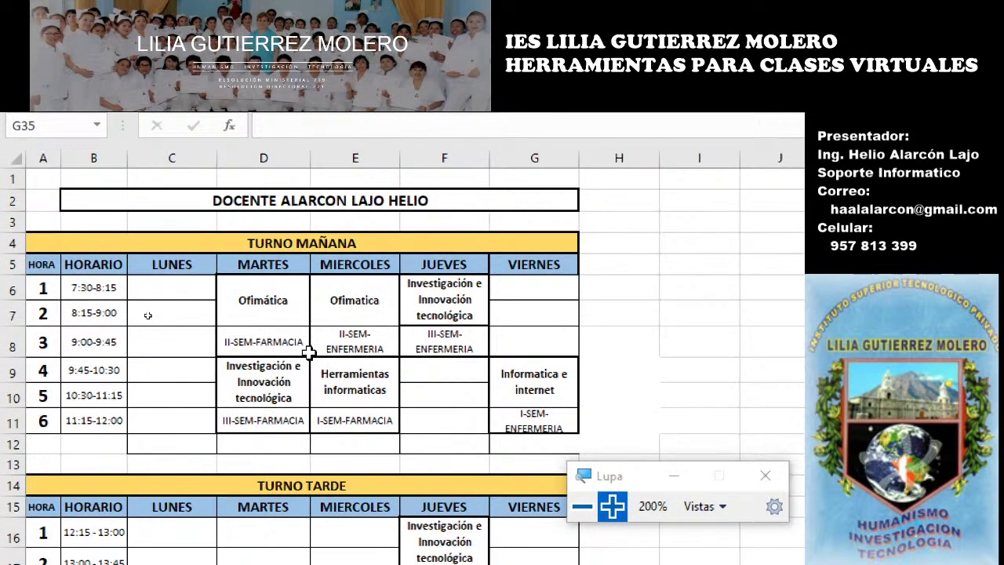
- Return to the new-course form in Chrome and enter Ofimatica II as the course title
{"action": "key", "text": "alt+Tab"}
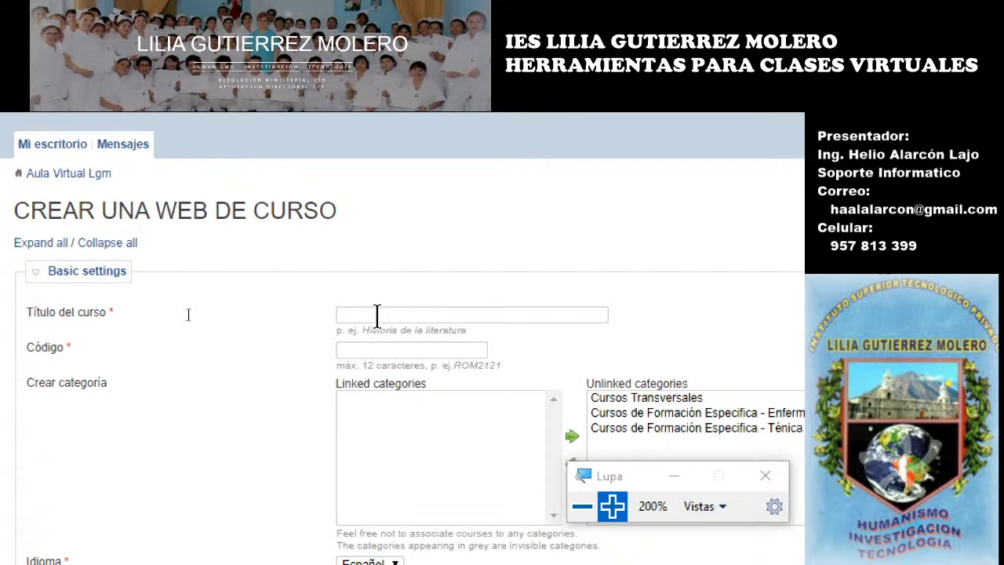
{"action": "left_click", "coordinate": [377, 315]}
{"action": "type", "text": "Ofimatica II"}
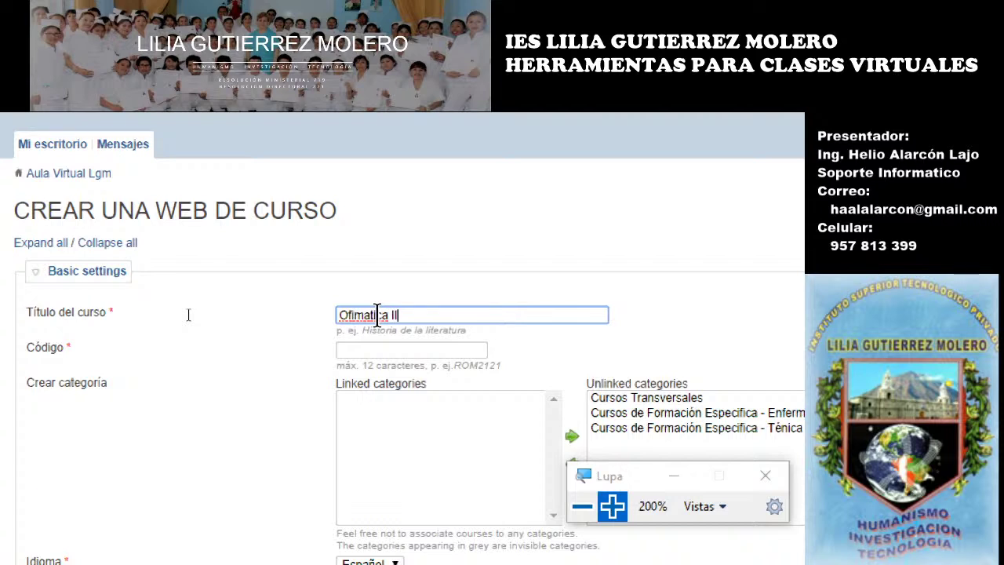
{"action": "left_click", "coordinate": [454, 299]}
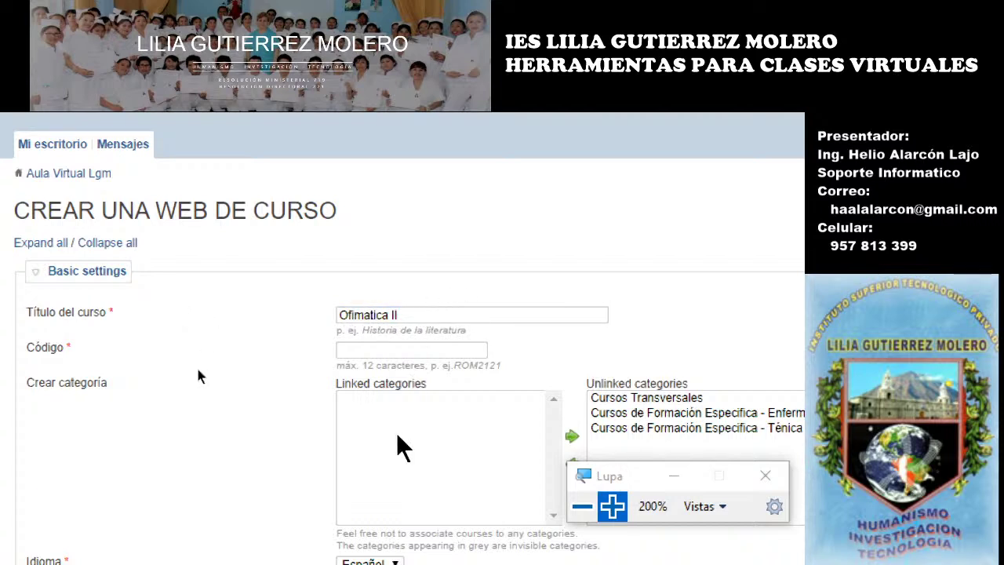
- Recheck the morning timetable in Excel and enter OFIII2020 as the course code in the Chrome form
{"action": "scroll", "coordinate": [200, 395], "scroll_direction": "down", "scroll_amount": 1}
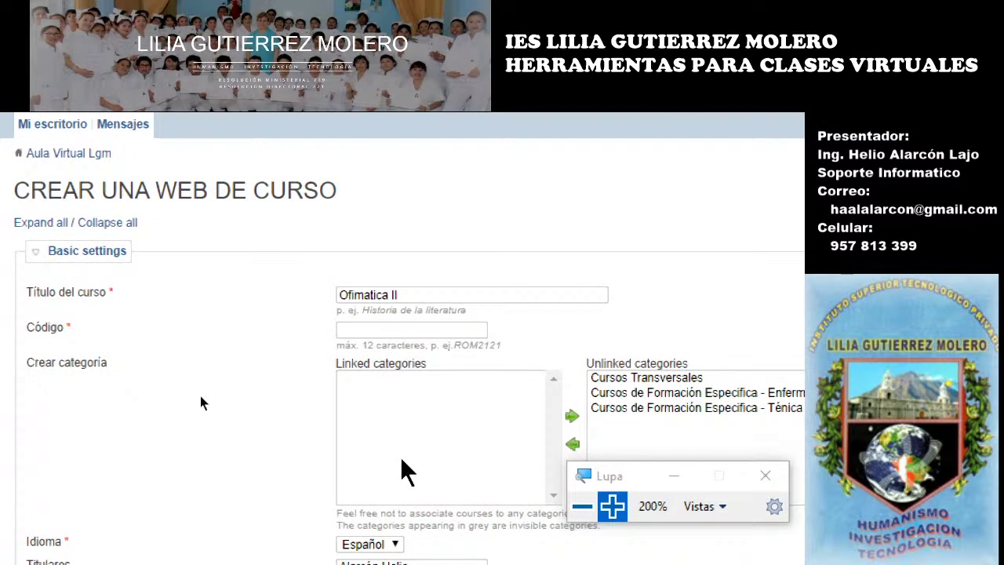
{"action": "key", "text": "alt+Tab"}
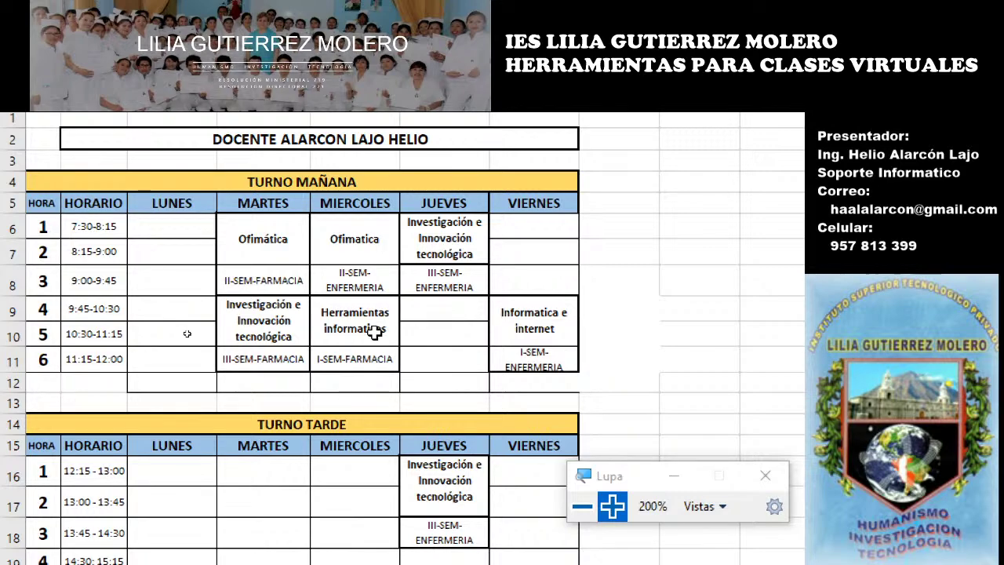
{"action": "key", "text": "alt+Tab"}
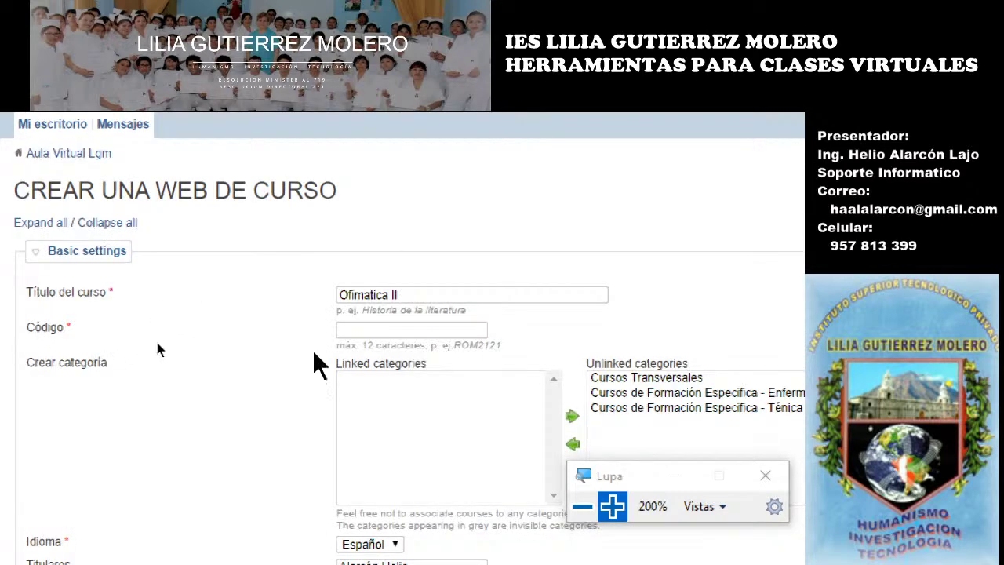
{"action": "left_click", "coordinate": [367, 331]}
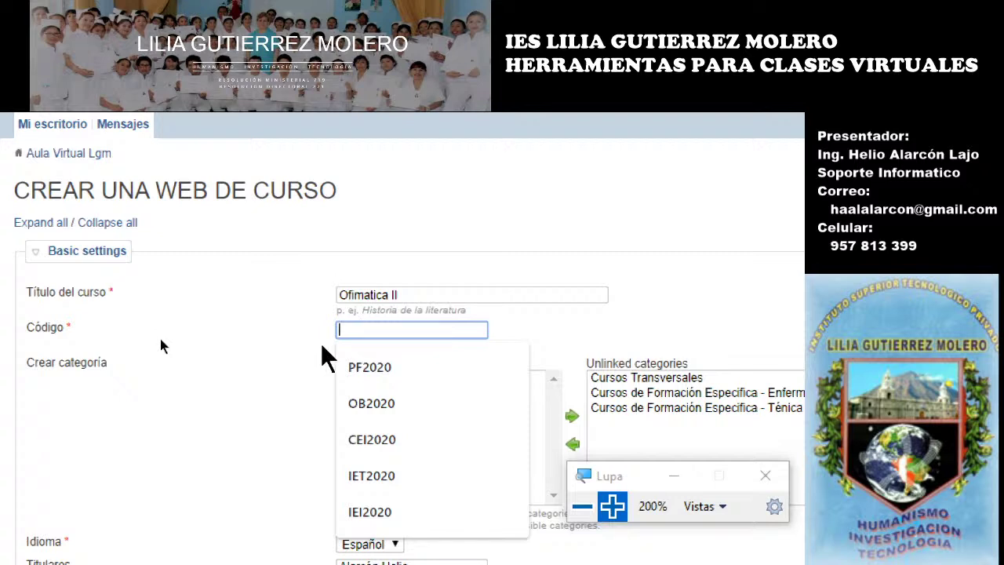
{"action": "type", "text": "OFI"}
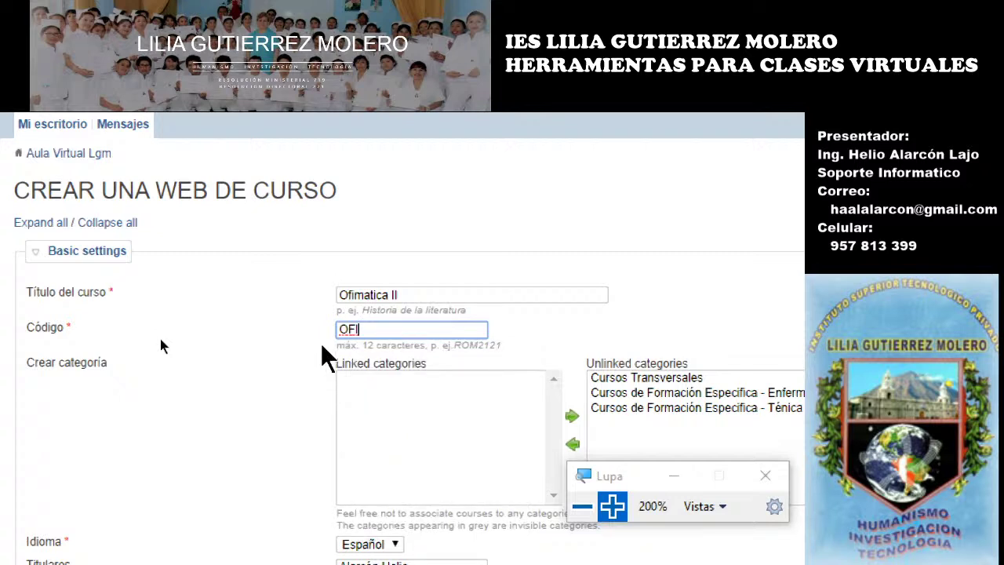
{"action": "type", "text": "II2020"}
{"action": "double_click", "coordinate": [424, 327]}
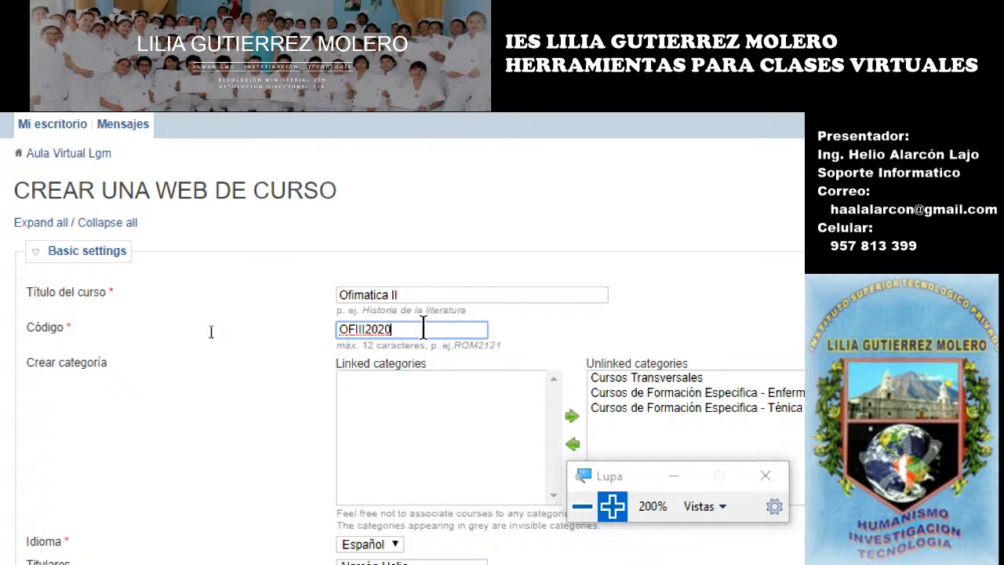
{"action": "right_click", "coordinate": [365, 333]}
{"action": "left_click", "coordinate": [417, 462]}
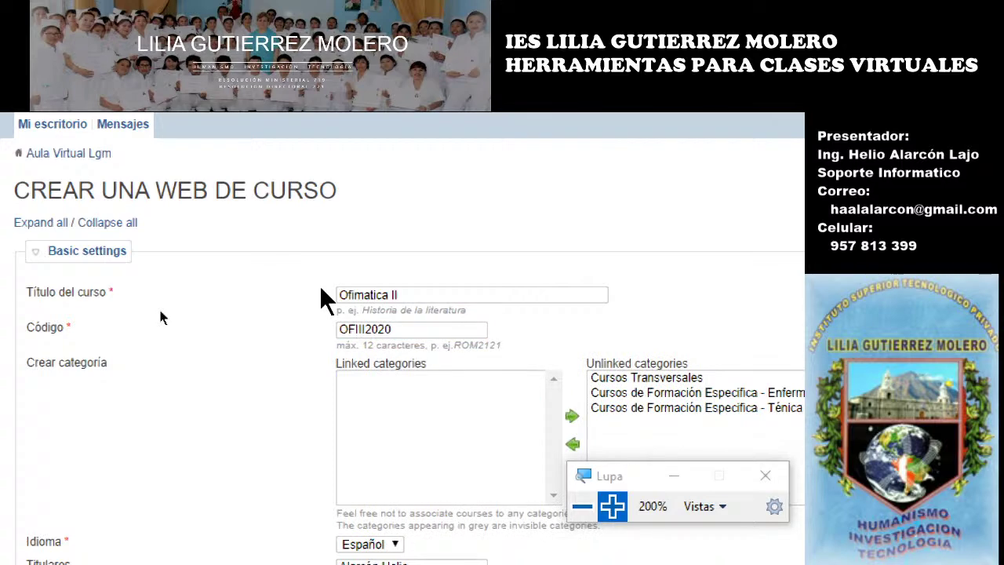
- Check the available course categories and switch to the CUADRO DE HORAS workbook in Excel
{"action": "scroll", "coordinate": [332, 345], "scroll_direction": "down", "scroll_amount": 1}
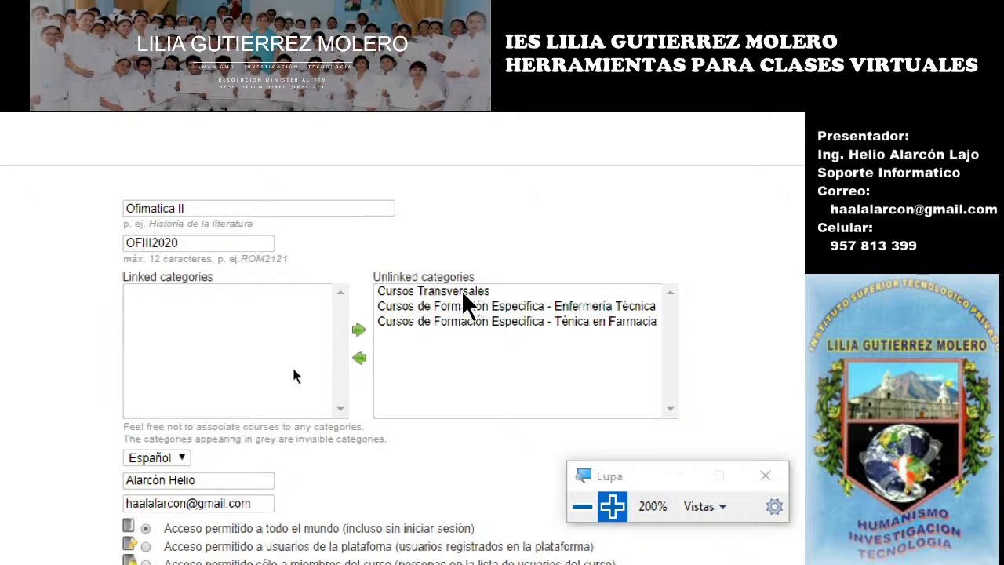
{"action": "mouse_move", "coordinate": [320, 547]}
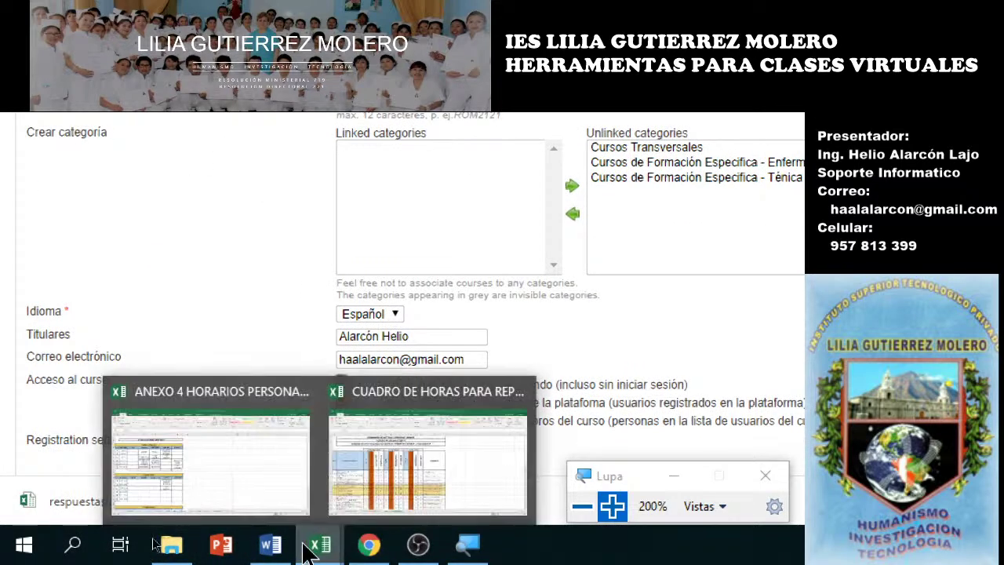
{"action": "left_click", "coordinate": [402, 459]}
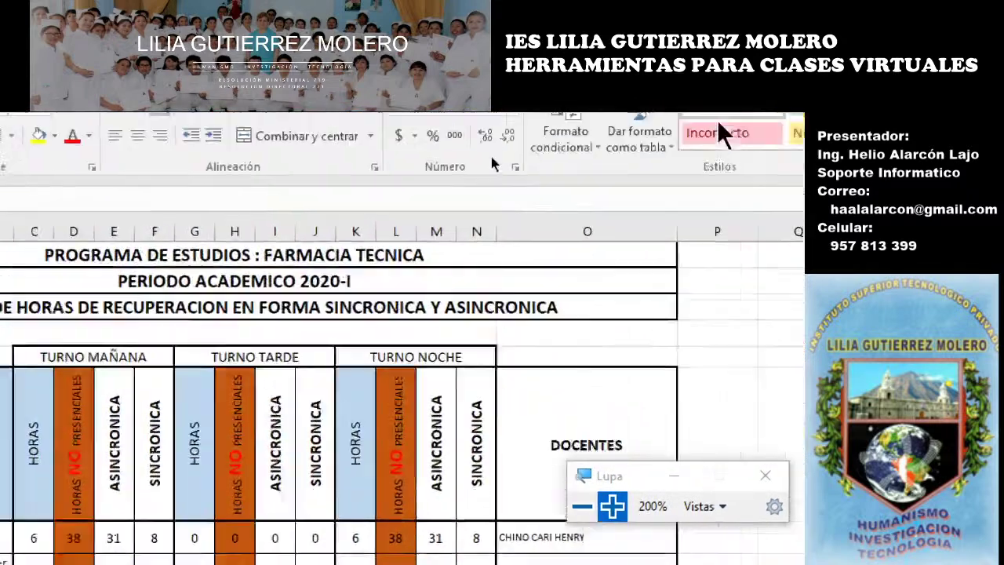
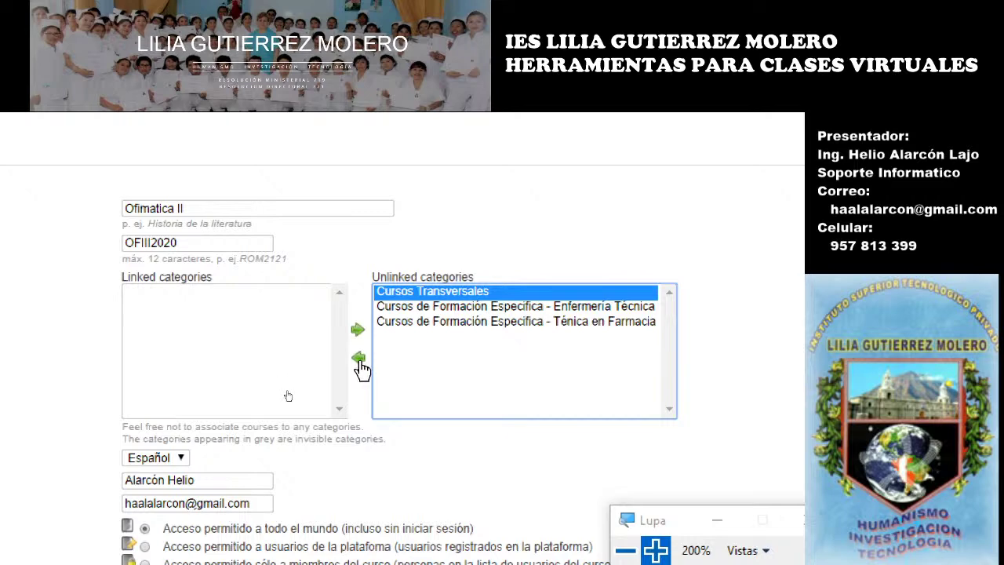
- Link the course to the Cursos Transversales category and restrict its access to course members only
{"action": "left_click", "coordinate": [358, 358]}
{"action": "left_click", "coordinate": [205, 336]}
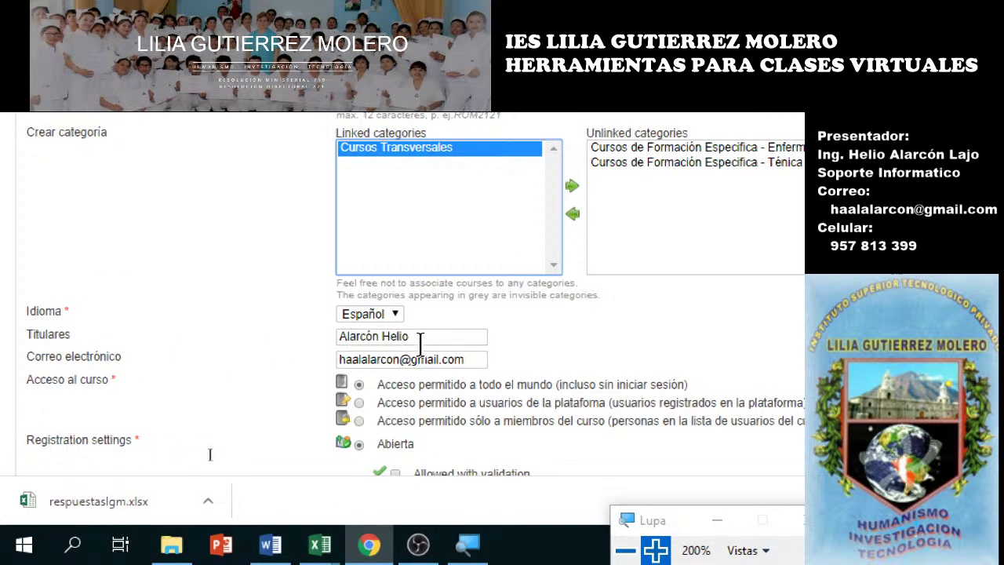
{"action": "scroll", "coordinate": [424, 338], "scroll_direction": "down", "scroll_amount": 2}
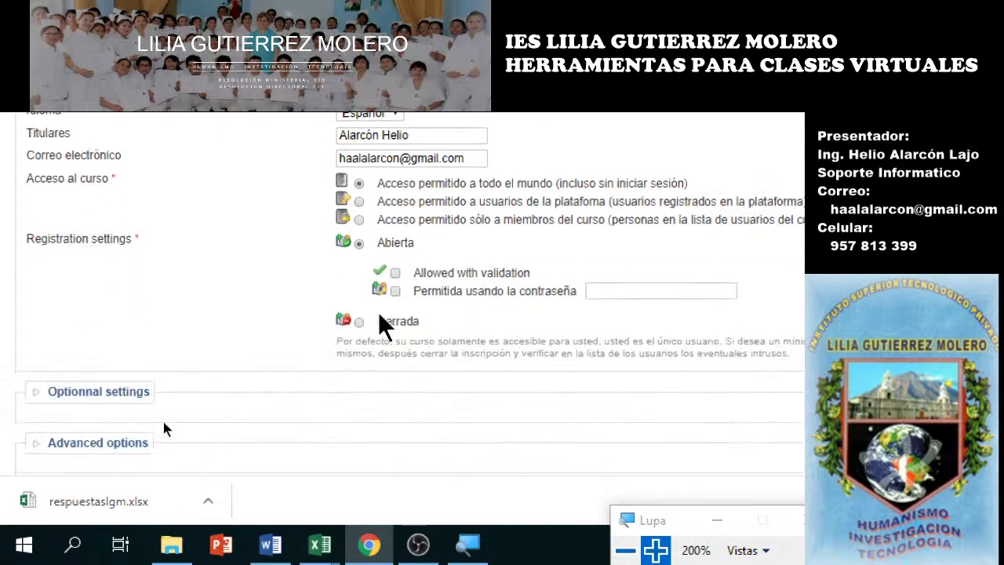
{"action": "scroll", "coordinate": [117, 196], "scroll_direction": "up", "scroll_amount": 1}
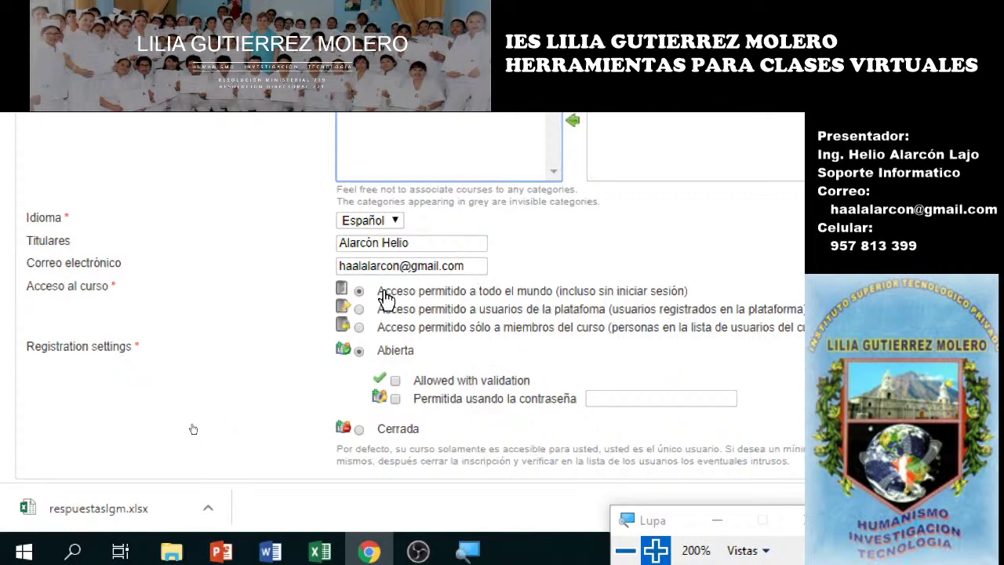
{"action": "scroll", "coordinate": [386, 298], "scroll_direction": "down", "scroll_amount": 1}
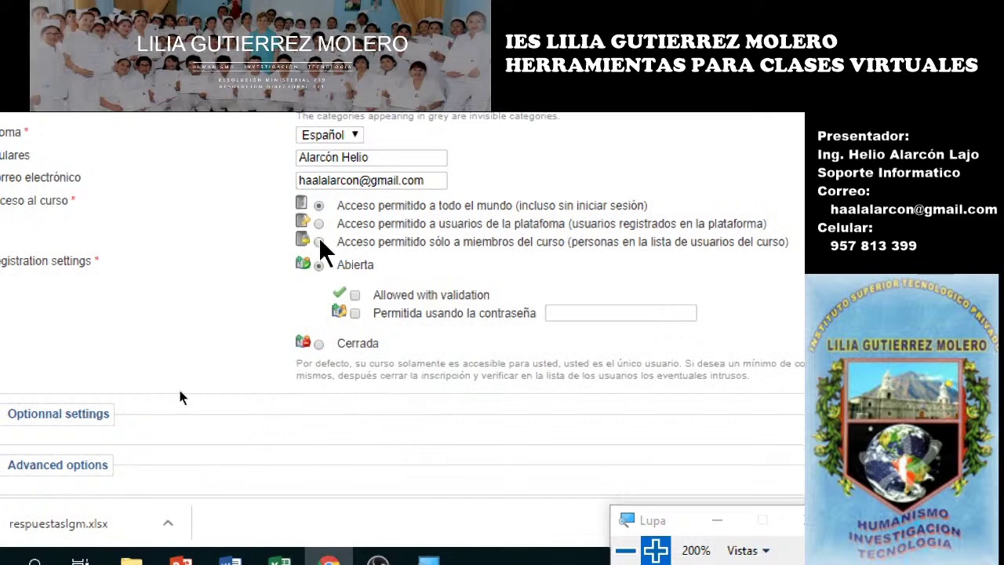
{"action": "left_click", "coordinate": [319, 241]}
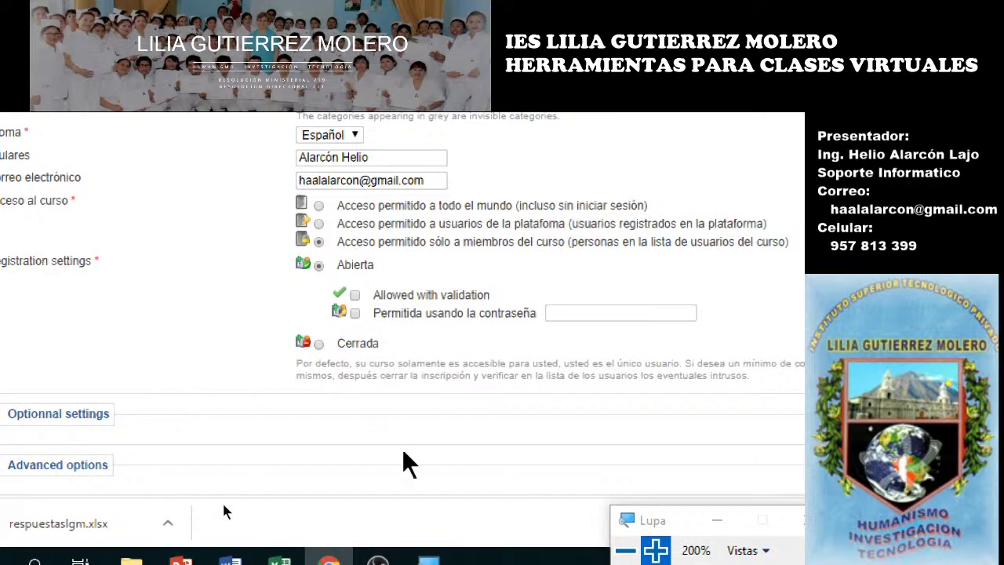
- Allow open registration with validation and translate the new-course page into Spanish
{"action": "left_click", "coordinate": [355, 295]}
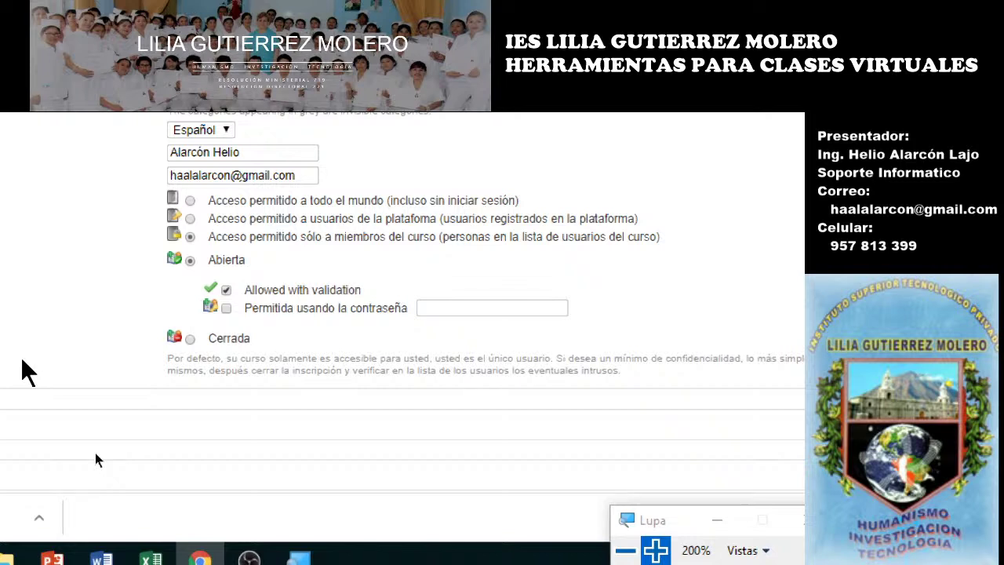
{"action": "left_click", "coordinate": [226, 290]}
{"action": "right_click", "coordinate": [595, 262]}
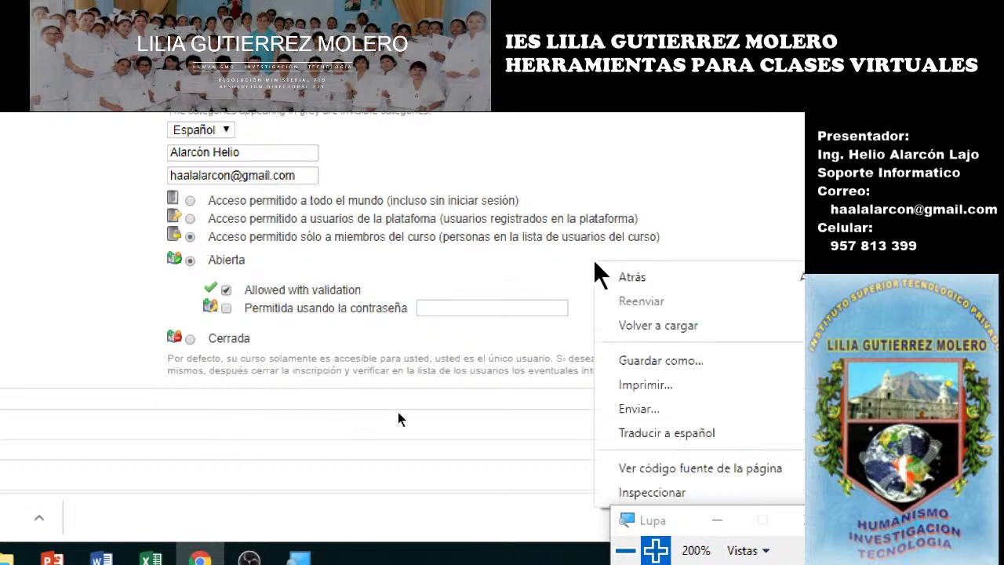
{"action": "left_click", "coordinate": [688, 434]}
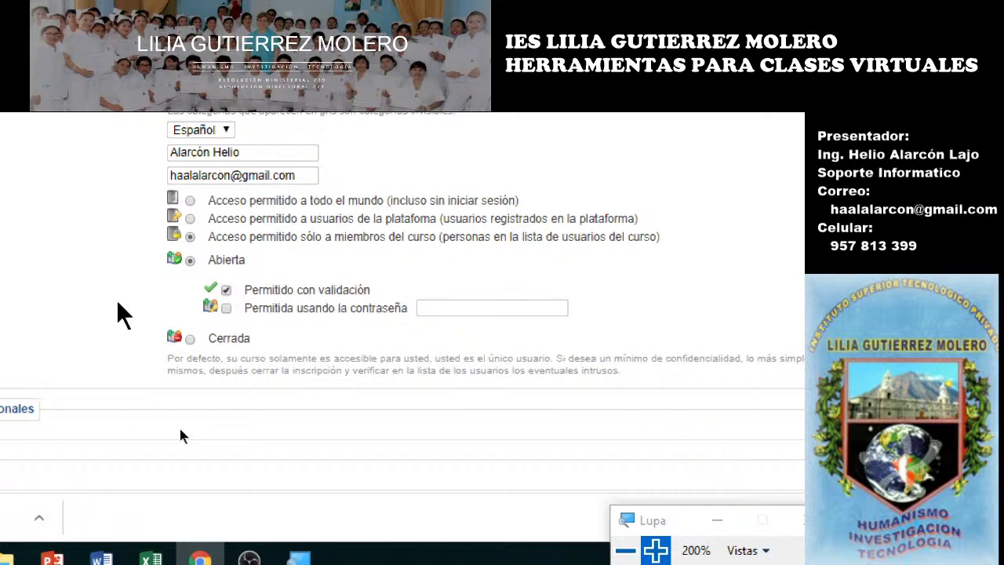
- Submit the completed form to create the Ofimatica II course and magnify the resulting page to 200%
{"action": "scroll", "coordinate": [83, 365], "scroll_direction": "down", "scroll_amount": 2}
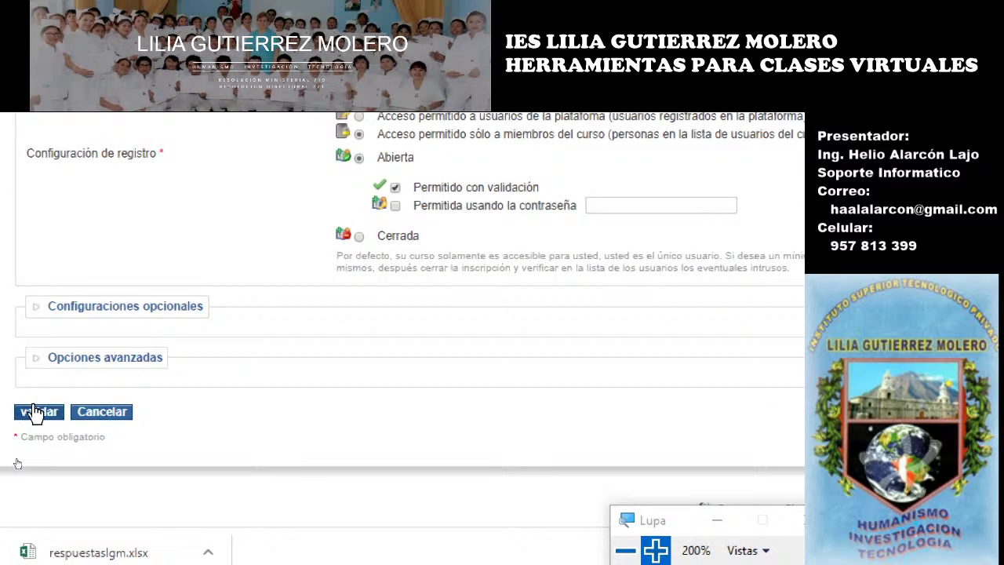
{"action": "left_click", "coordinate": [35, 411]}
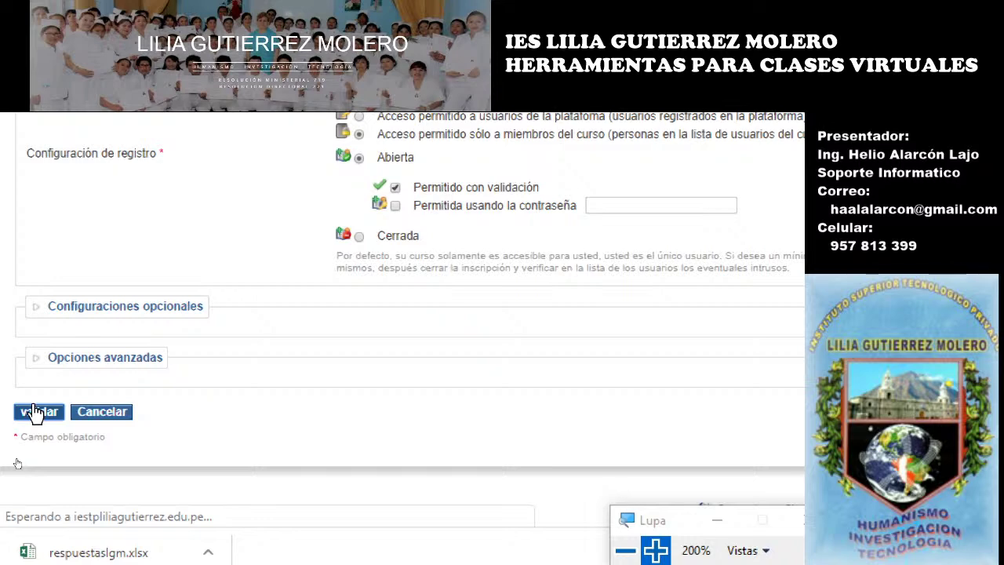
{"action": "left_click", "coordinate": [637, 554]}
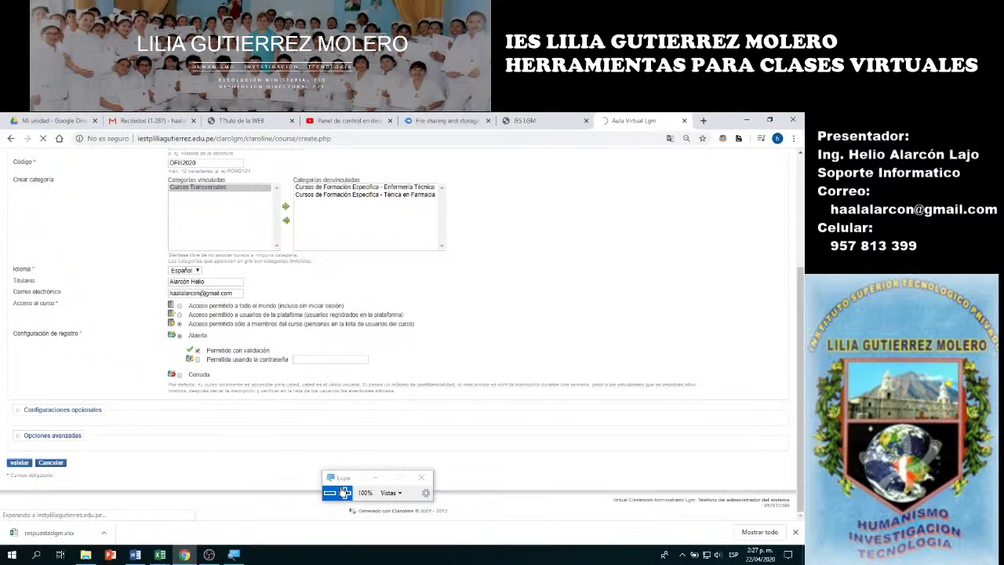
{"action": "scroll", "coordinate": [324, 475], "scroll_direction": "up", "scroll_amount": 3}
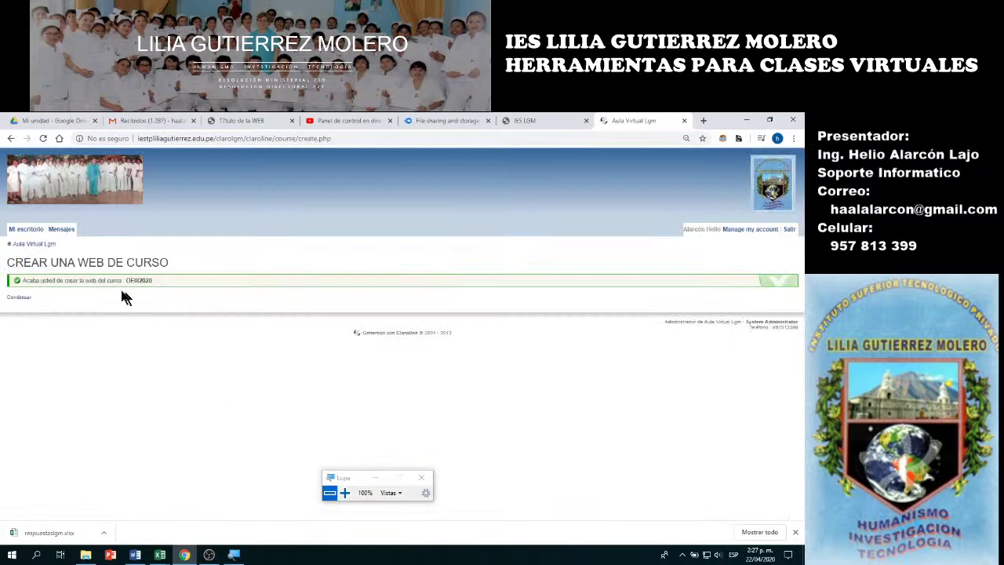
{"action": "left_click", "coordinate": [345, 492]}
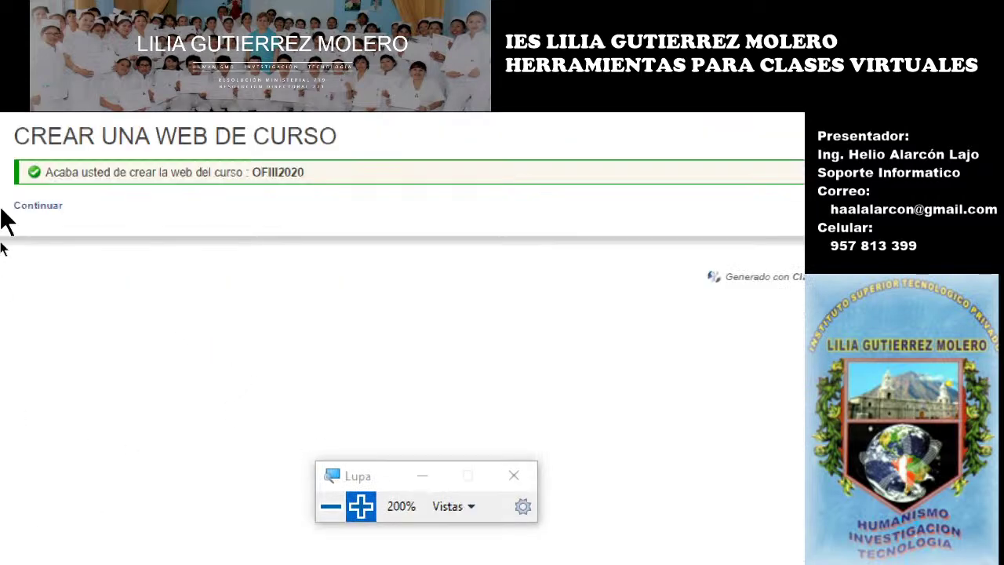
- Open the new Ofimatica II course homepage and return to the Mi escritorio page with the course list
{"action": "left_click", "coordinate": [40, 359]}
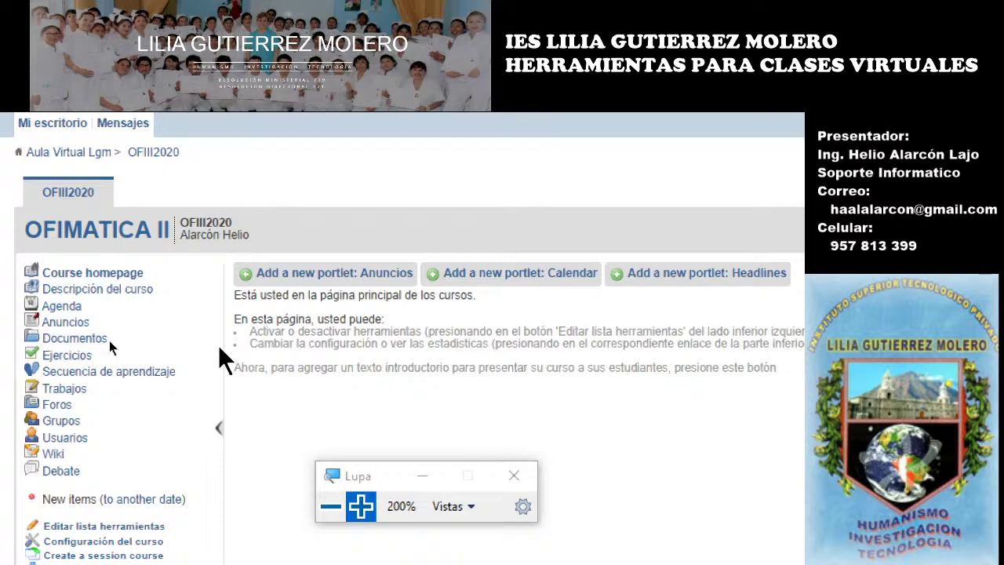
{"action": "scroll", "coordinate": [161, 343], "scroll_direction": "up", "scroll_amount": 2}
{"action": "scroll", "coordinate": [4, 321], "scroll_direction": "down", "scroll_amount": 1}
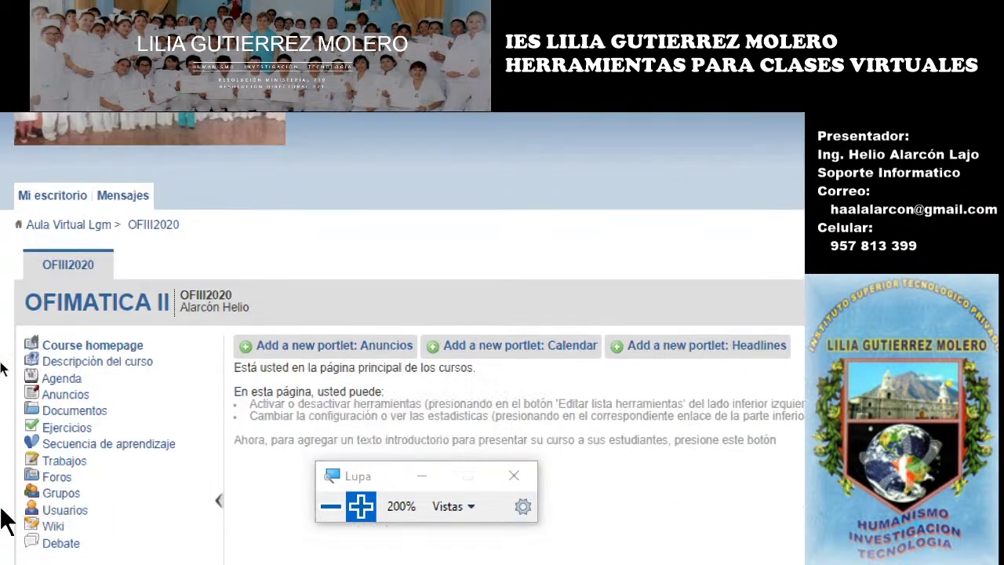
{"action": "left_click", "coordinate": [53, 202]}
{"action": "scroll", "coordinate": [8, 541], "scroll_direction": "down", "scroll_amount": 2}
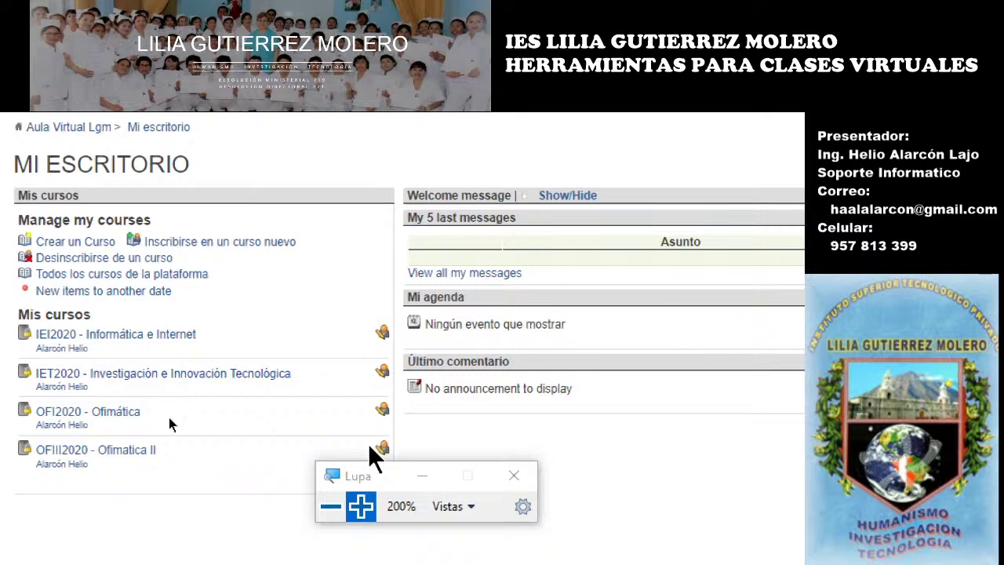
- Move the 200% magnifier window clear of the course list and translate the Mi escritorio page into Spanish
{"action": "left_click", "coordinate": [330, 506]}
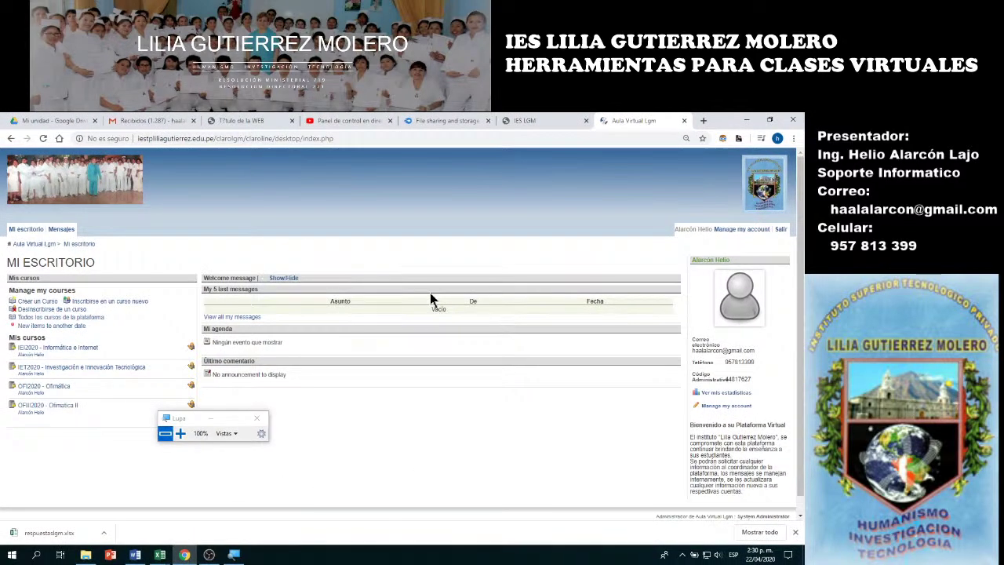
{"action": "left_click", "coordinate": [181, 434]}
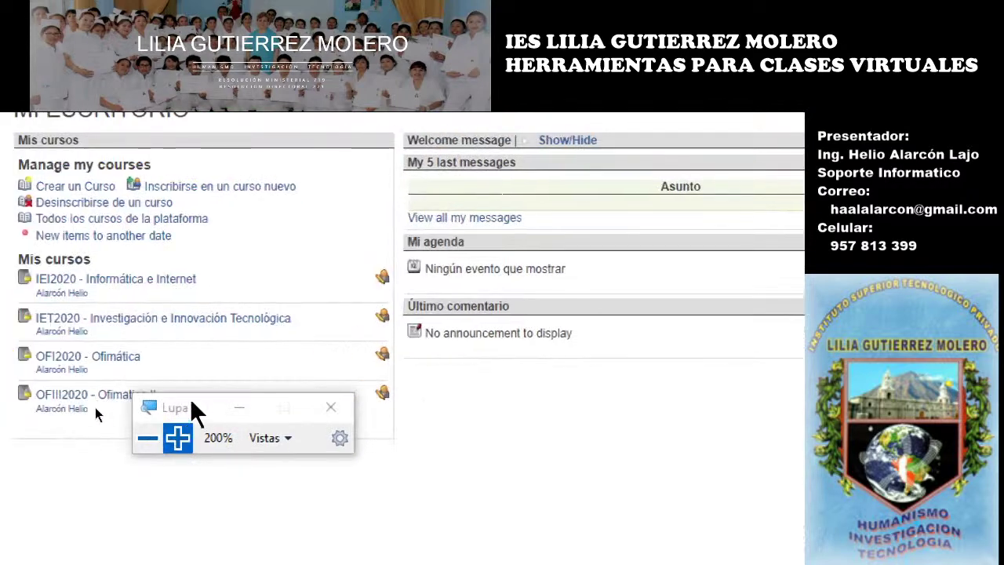
{"action": "left_click_drag", "start_coordinate": [196, 408], "coordinate": [594, 525]}
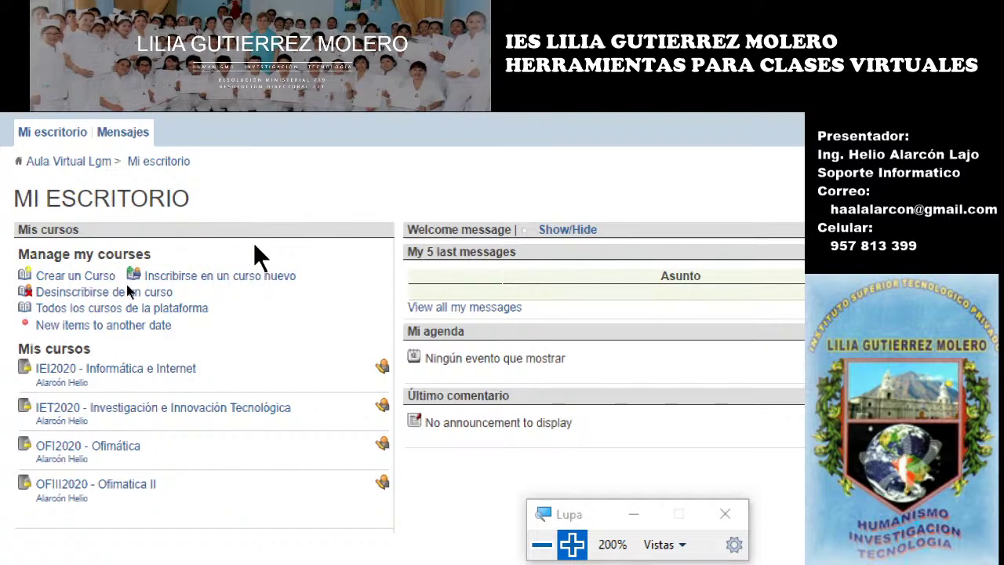
{"action": "right_click", "coordinate": [254, 204]}
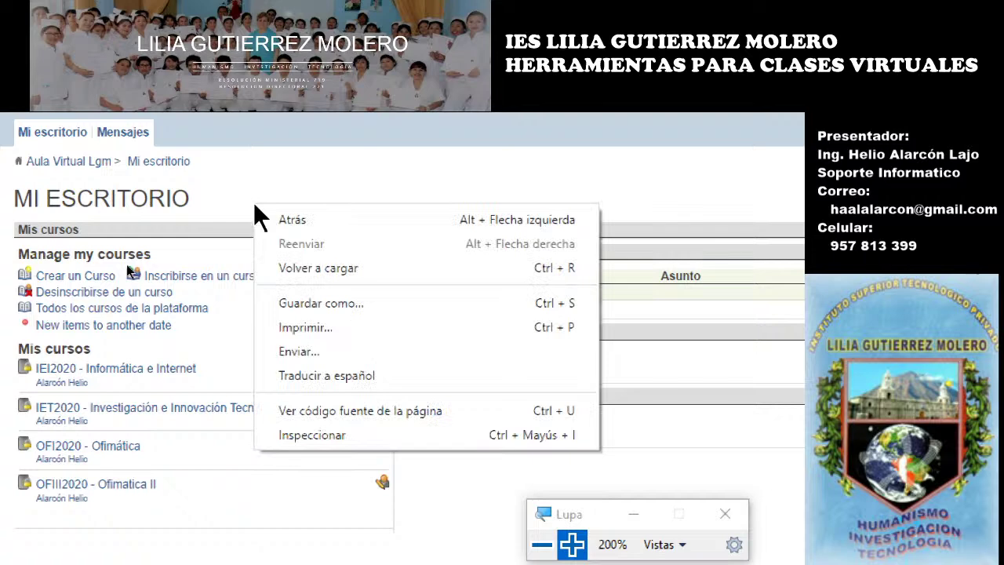
{"action": "left_click", "coordinate": [316, 368]}
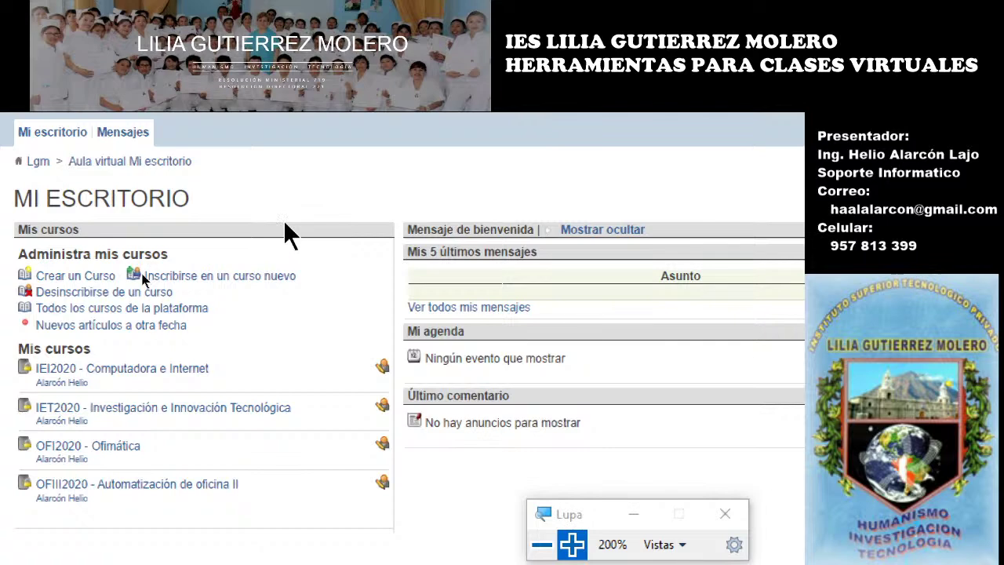
- Open a blank course creation form and bring up the earlier entries for the course title
{"action": "left_click", "coordinate": [66, 284]}
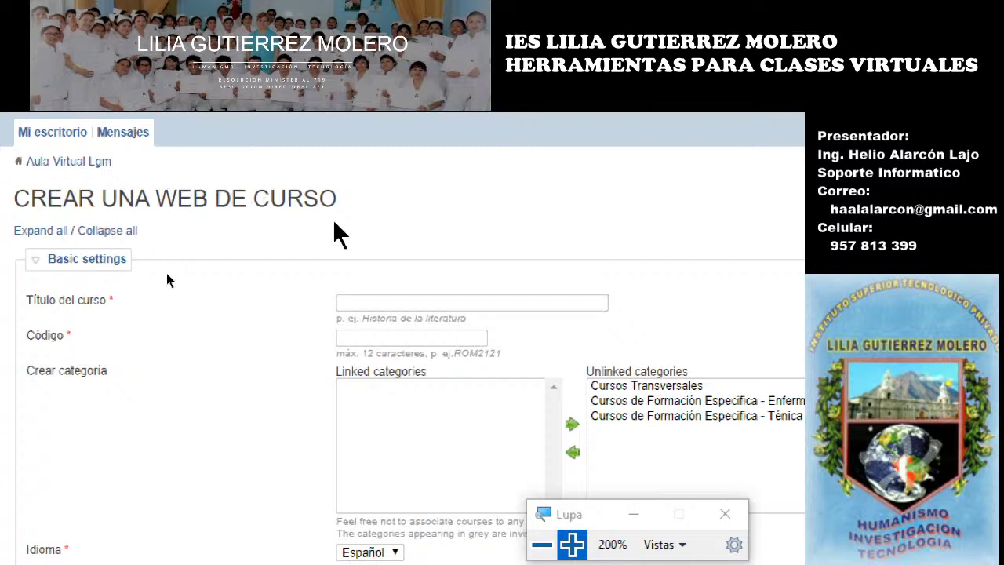
{"action": "scroll", "coordinate": [408, 302], "scroll_direction": "down", "scroll_amount": 1}
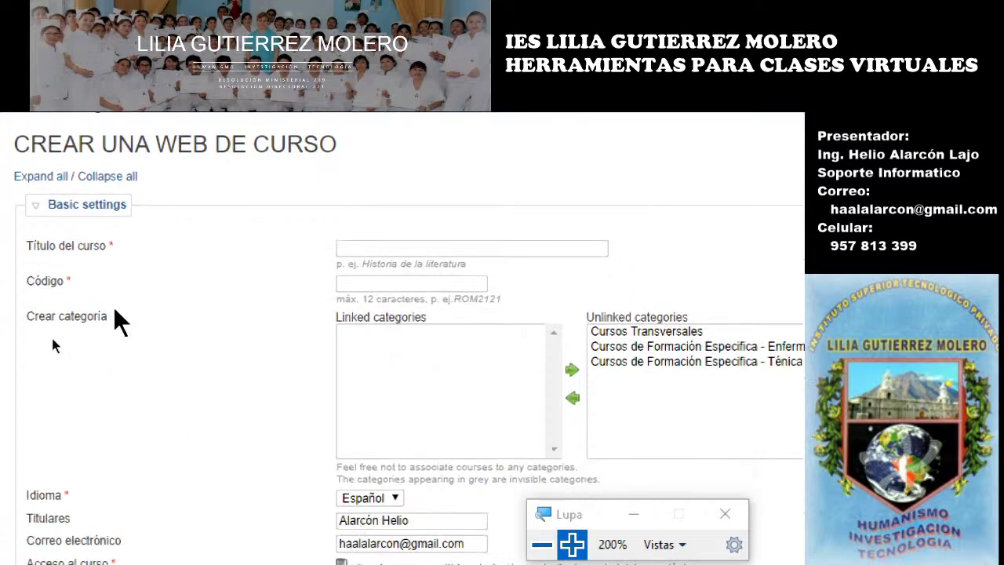
{"action": "left_click", "coordinate": [369, 248]}
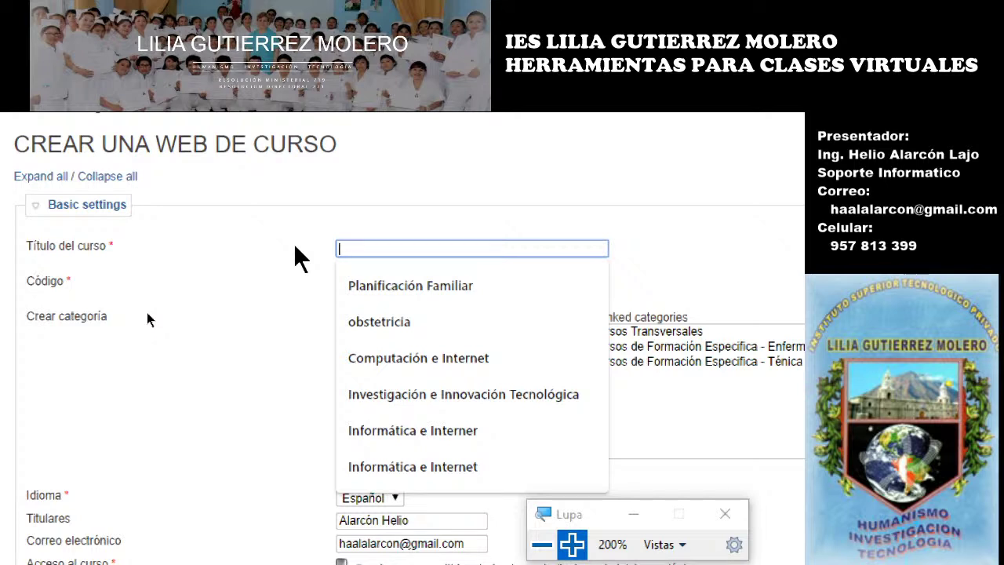
{"action": "left_click", "coordinate": [296, 326]}
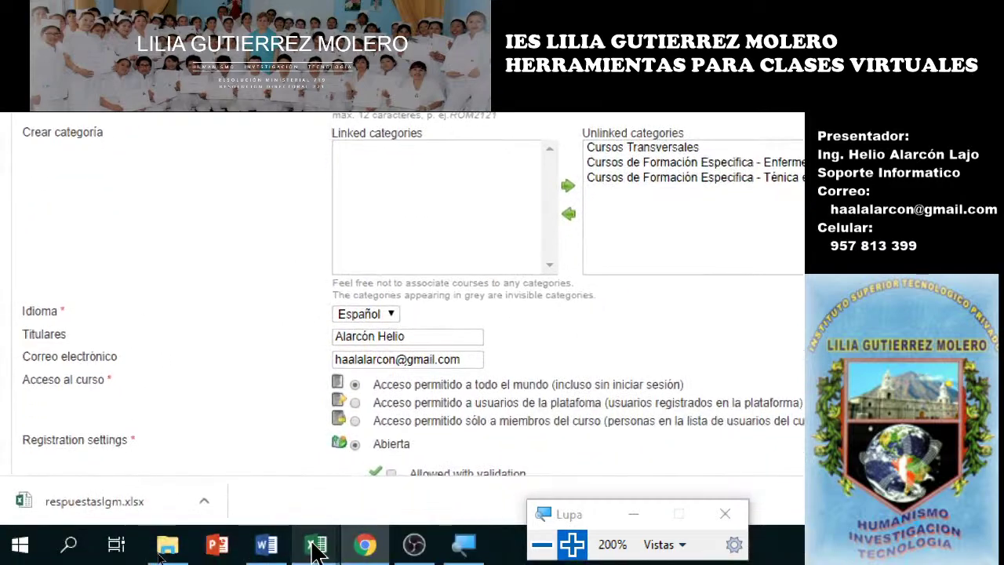
- Switch to the teacher's timetable in Excel and examine the morning and afternoon shifts for assigned subjects and semesters
{"action": "mouse_move", "coordinate": [314, 548]}
{"action": "left_click", "coordinate": [221, 418]}
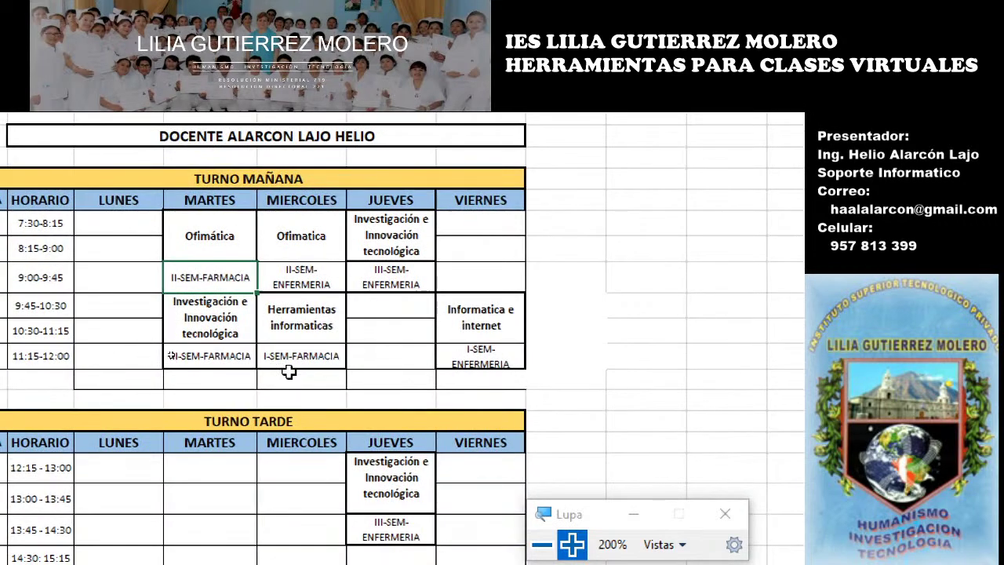
{"action": "left_click", "coordinate": [482, 327]}
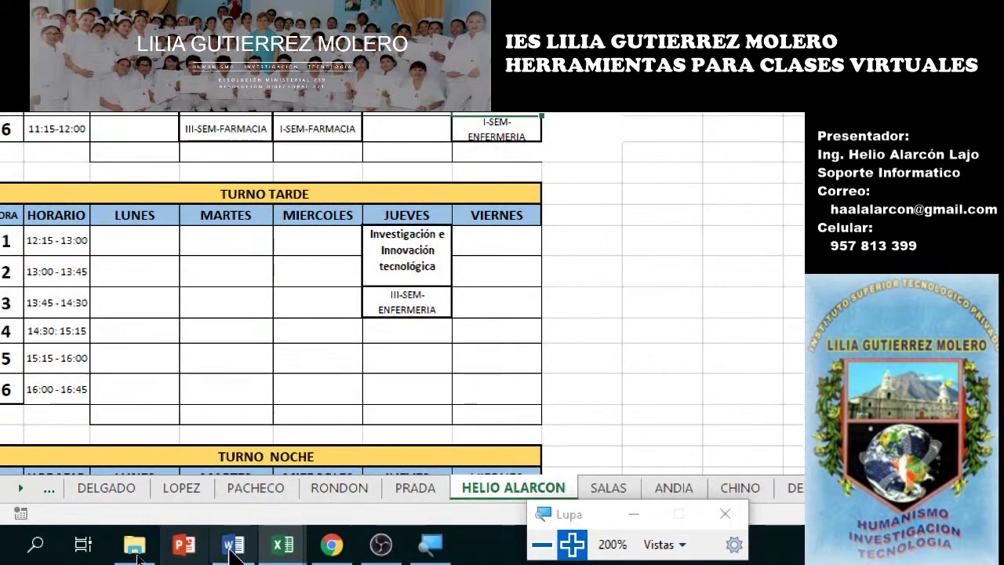
- Switch to the other Excel workbook and examine the 2020-I teaching hours table for Farmacia Tecnica
{"action": "mouse_move", "coordinate": [292, 548]}
{"action": "left_click", "coordinate": [335, 459]}
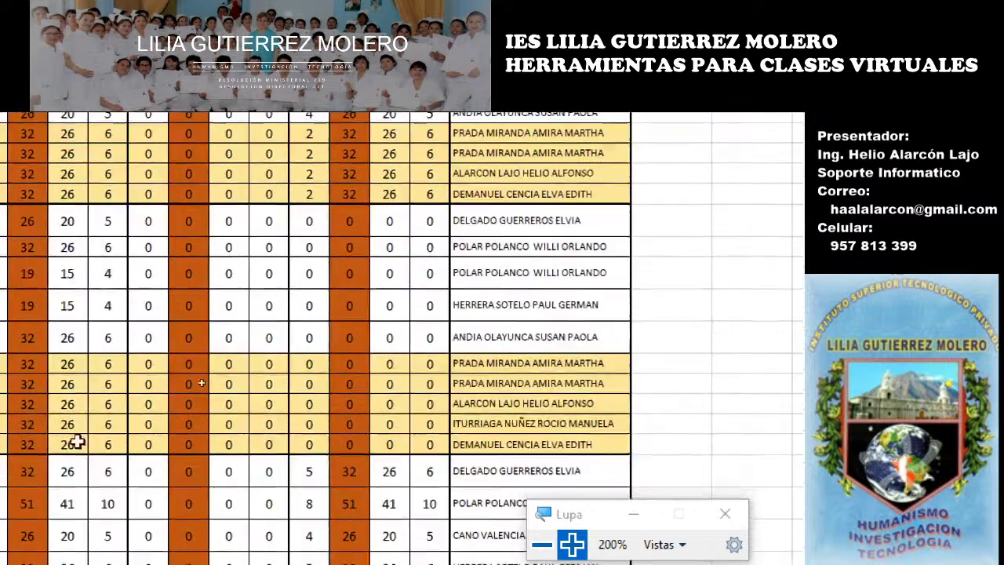
{"action": "scroll", "coordinate": [11, 290], "scroll_direction": "up", "scroll_amount": 3}
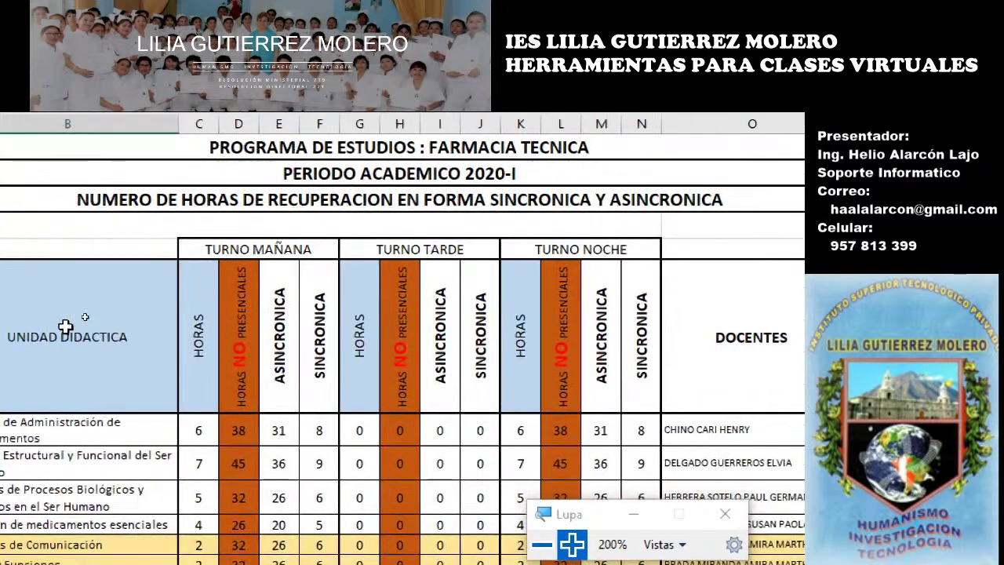